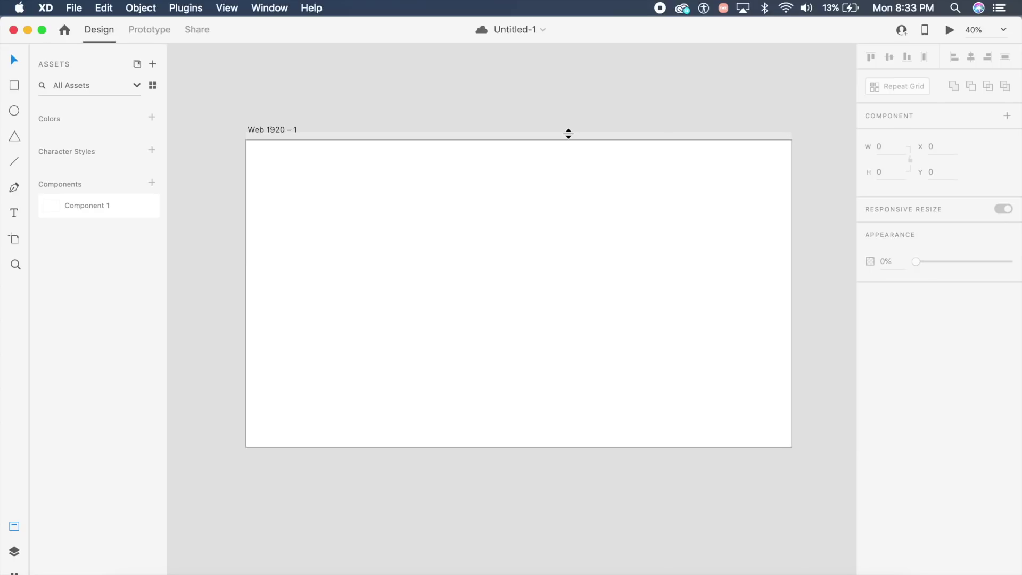
Close the blank Web 1920 Untitled-1 document with Cmd+W.
key("super+w")
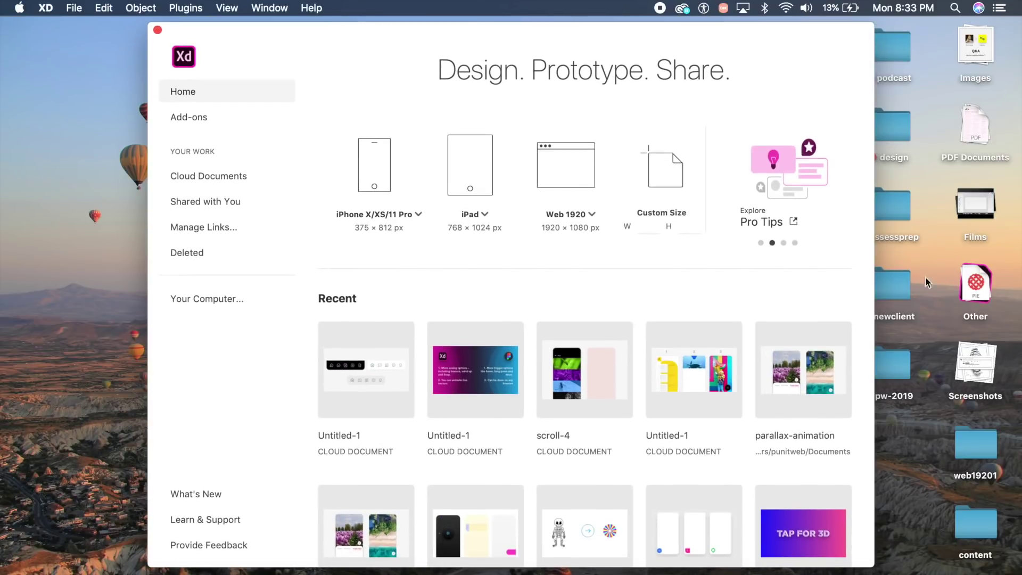
Browse the Home screen tip carousel, then show the new Web 1920 document's Share settings.
left_click(761, 243)
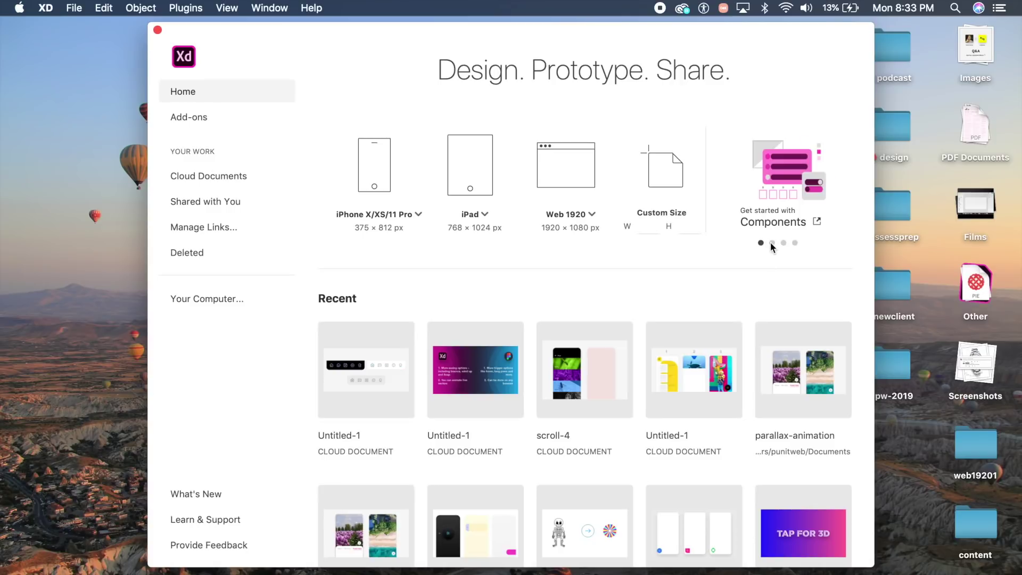
left_click(772, 243)
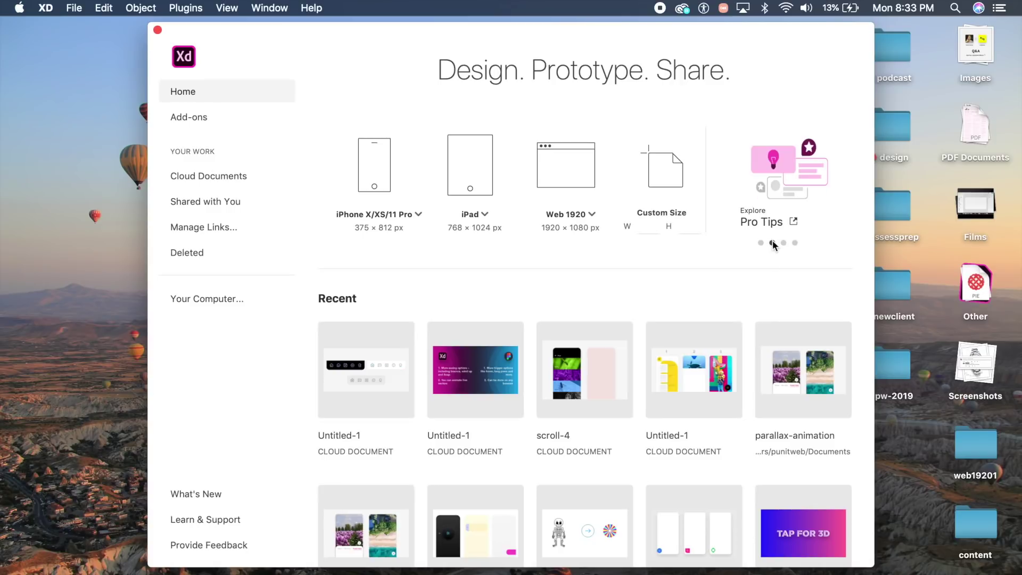
left_click(784, 242)
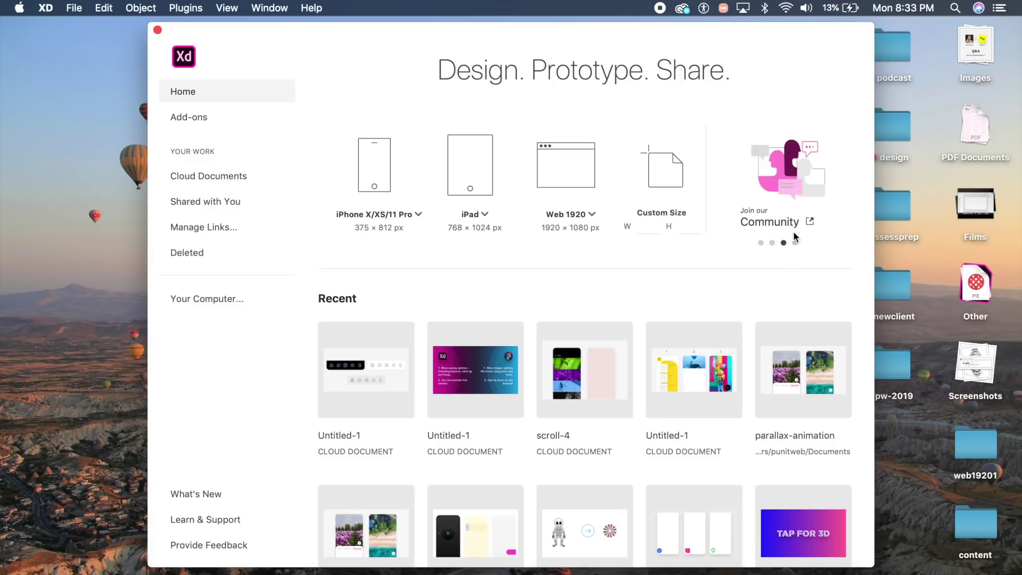
left_click(795, 242)
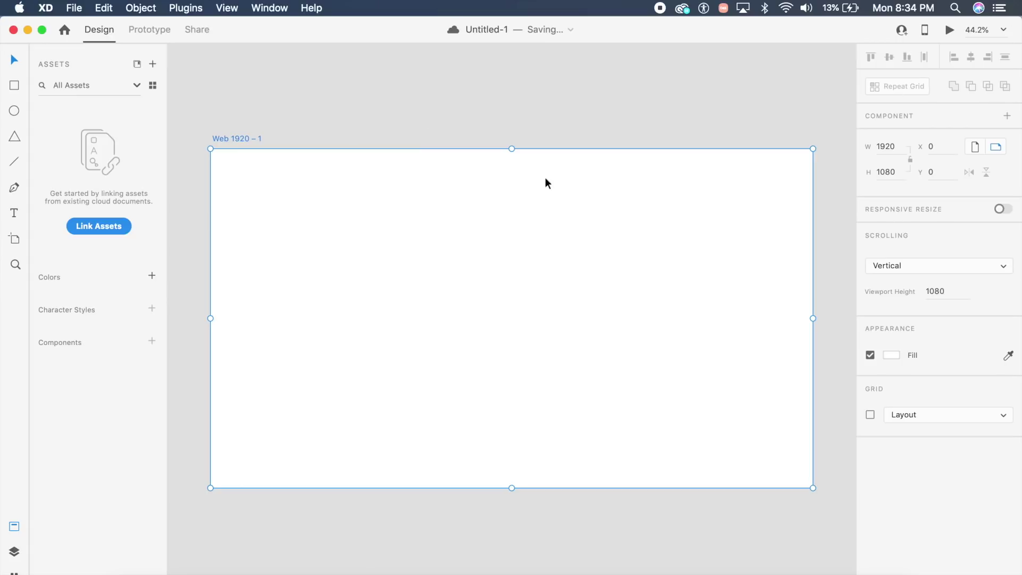
left_click(197, 33)
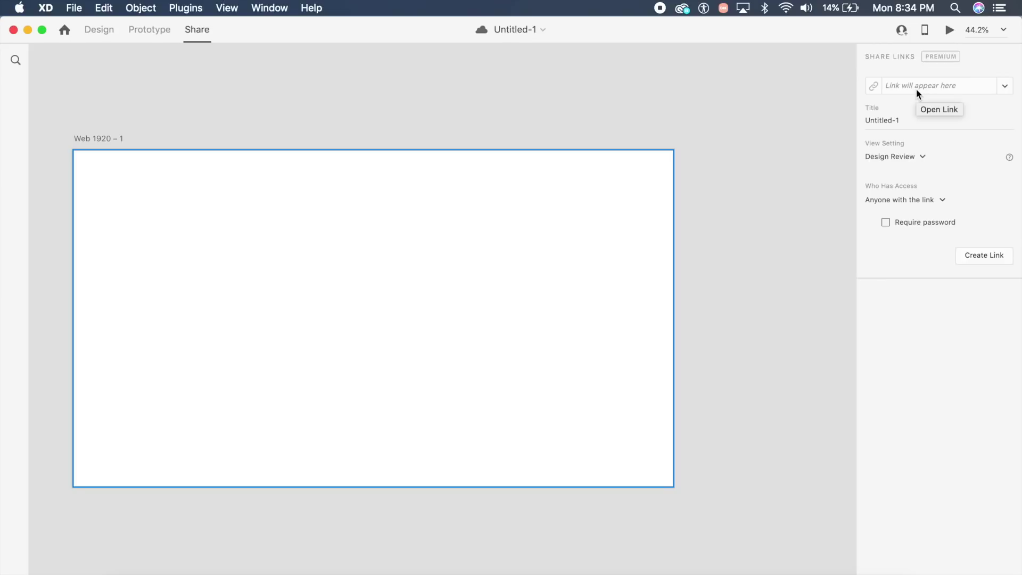
Create a new share link with the Design Review view setting, then return to Design mode.
left_click(1006, 87)
left_click(1003, 87)
left_click(1006, 88)
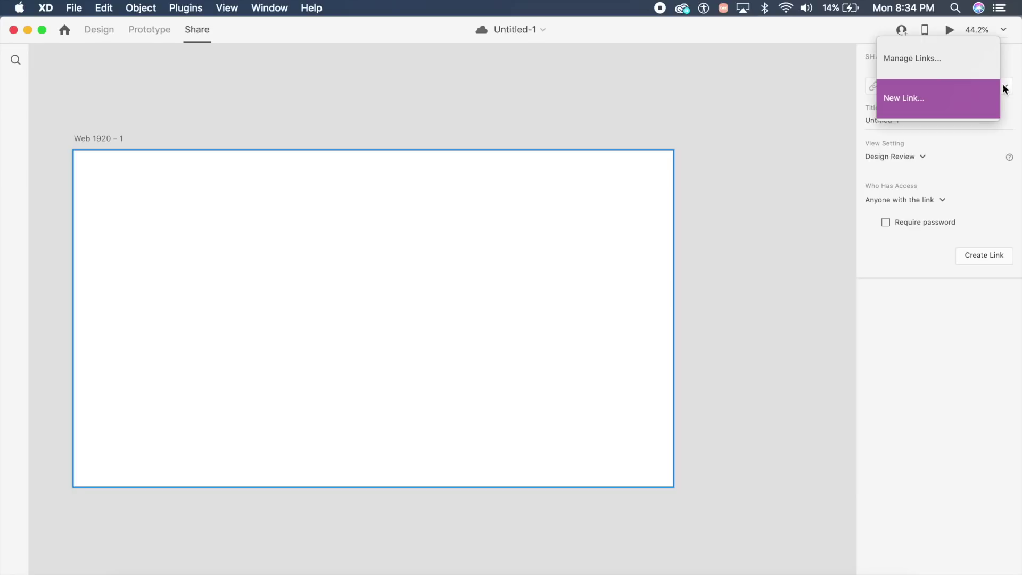
left_click(936, 103)
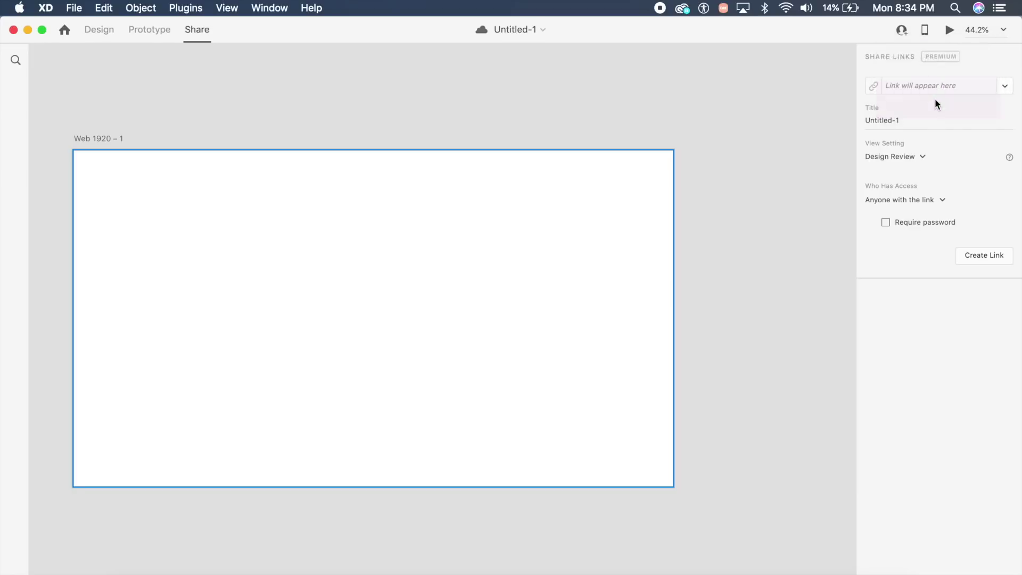
double_click(899, 118)
left_click(918, 149)
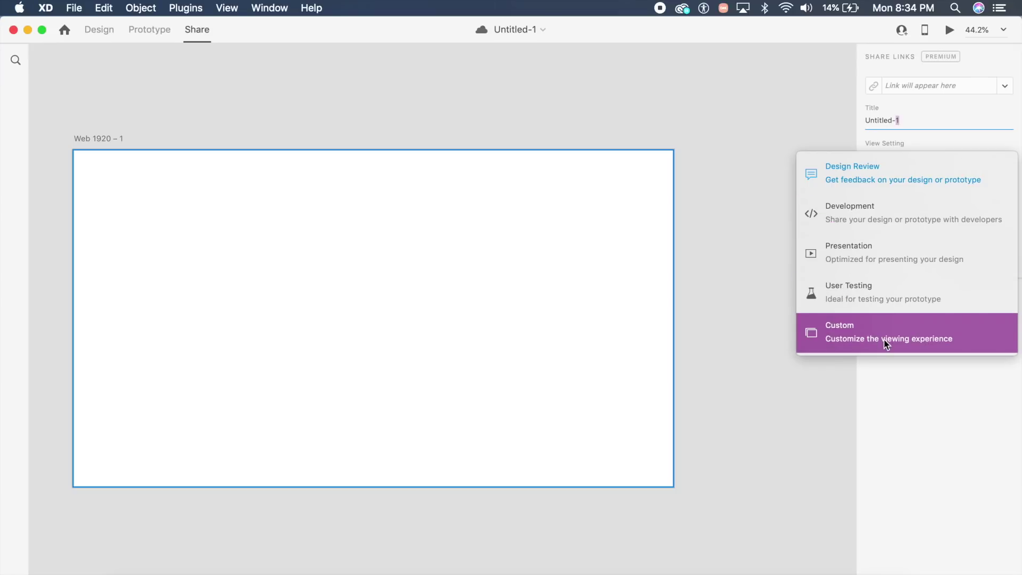
left_click(998, 449)
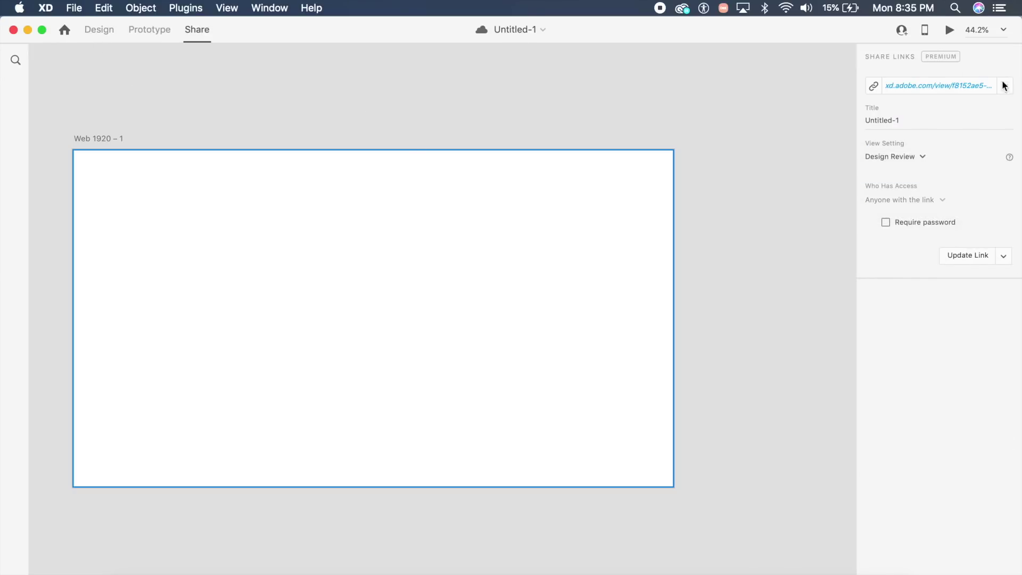
left_click(100, 30)
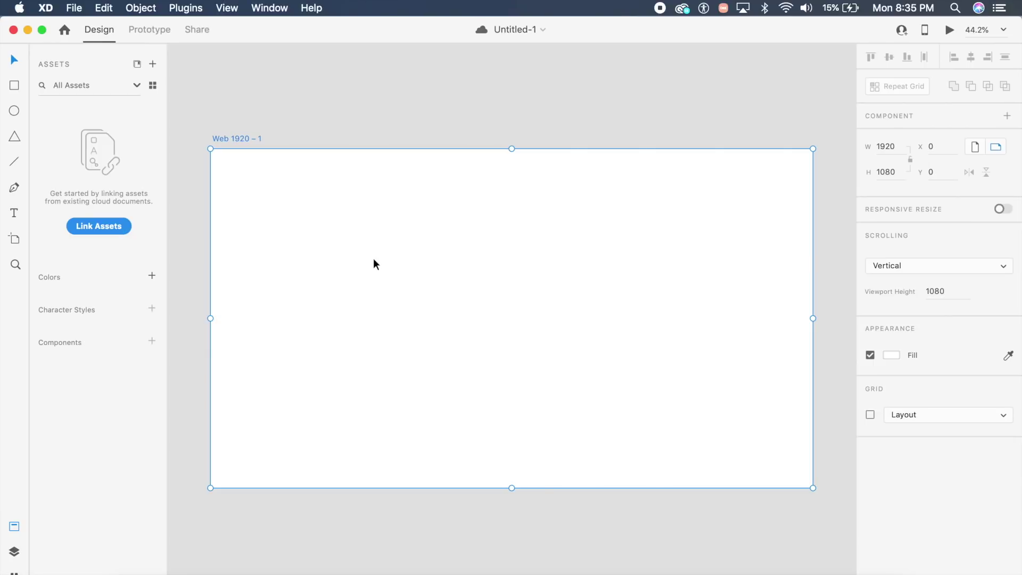
Draw an 866×624 rectangle centred on the artboard at X 484, Y 228.
key("r")
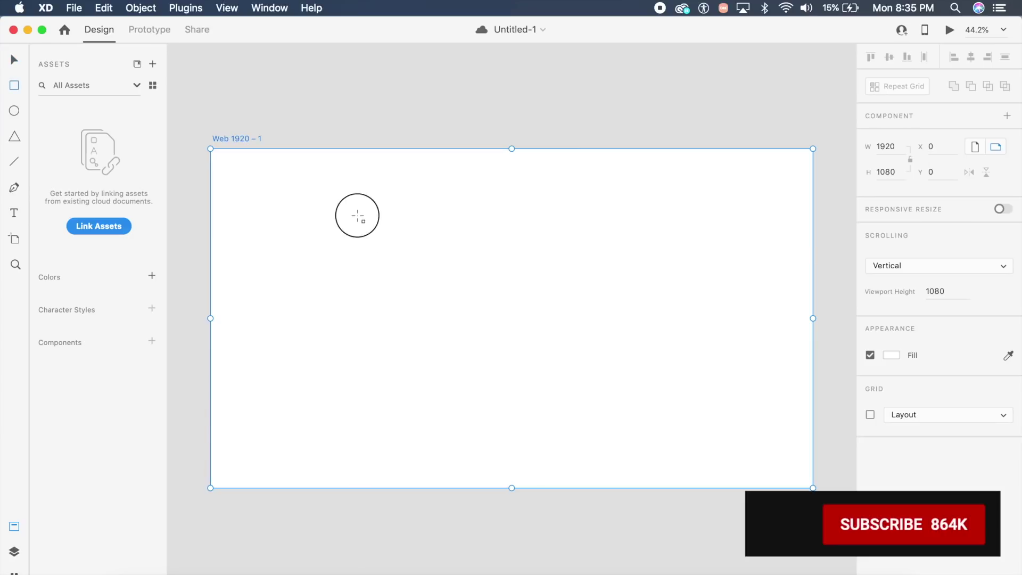
mouse_move(357, 216)
left_mouse_down()
mouse_move(450, 309)
mouse_move(612, 421)
mouse_move(629, 410)
left_mouse_up()
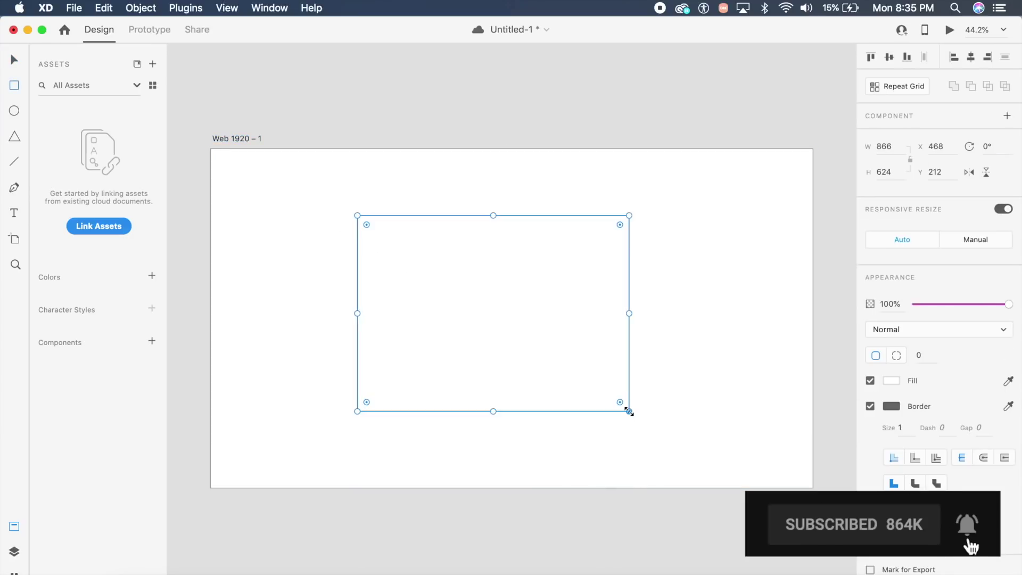
key("Escape")
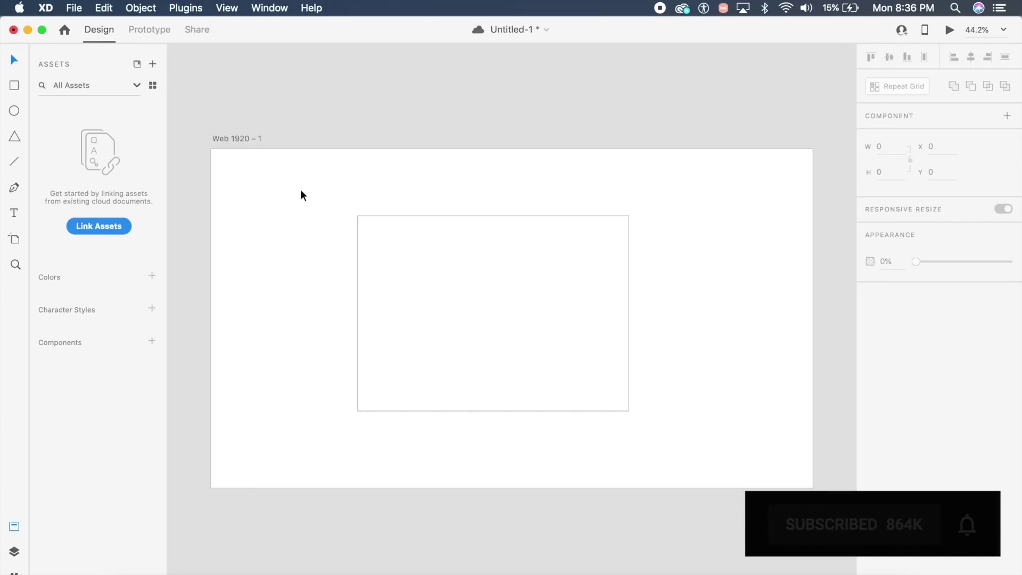
left_click_drag(458, 308, 464, 318)
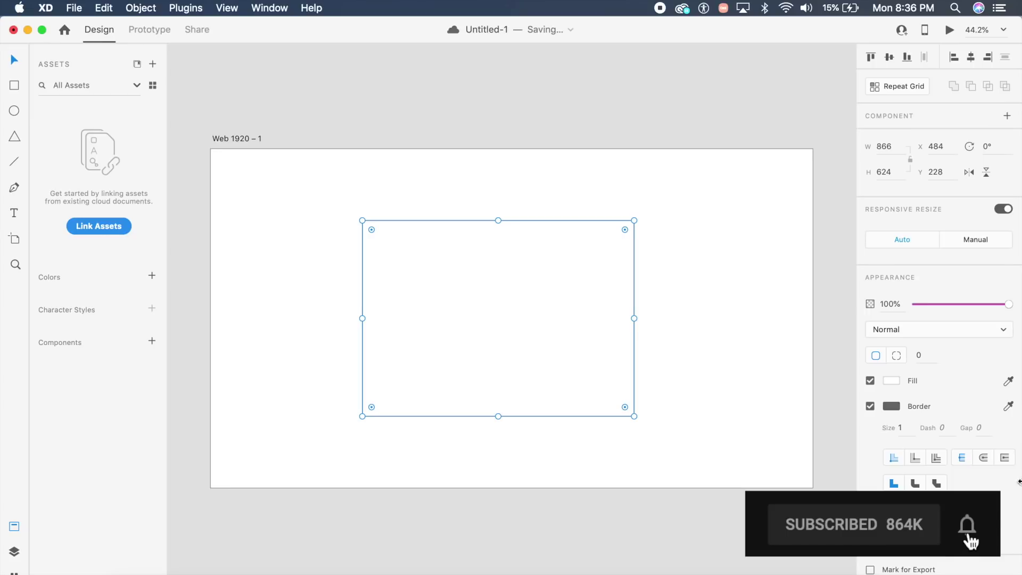
Give the rectangle a bright red fill and save the document.
left_click(891, 380)
left_click_drag(815, 331, 818, 268)
left_click(746, 256)
left_click(461, 235)
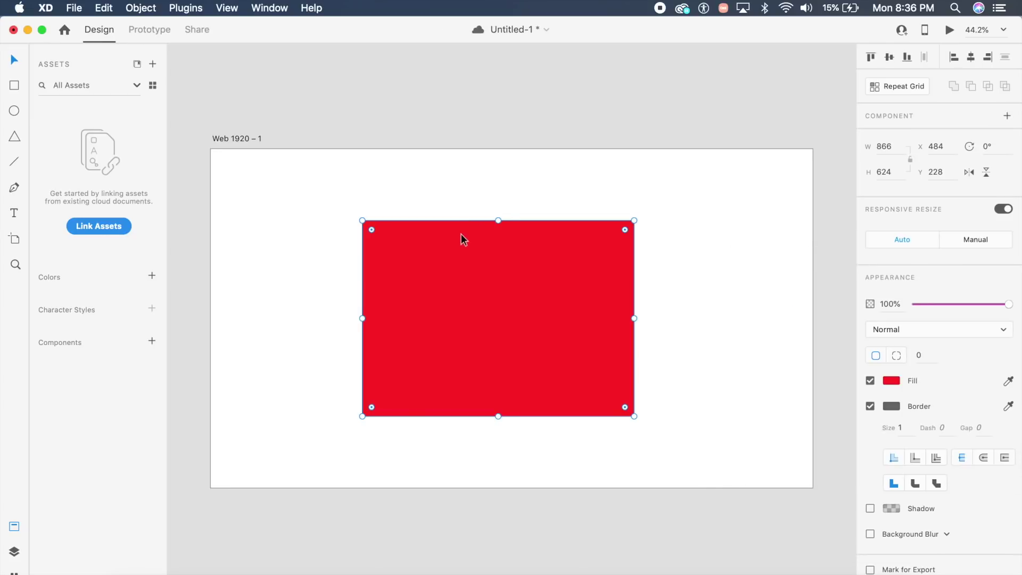
key("super+s")
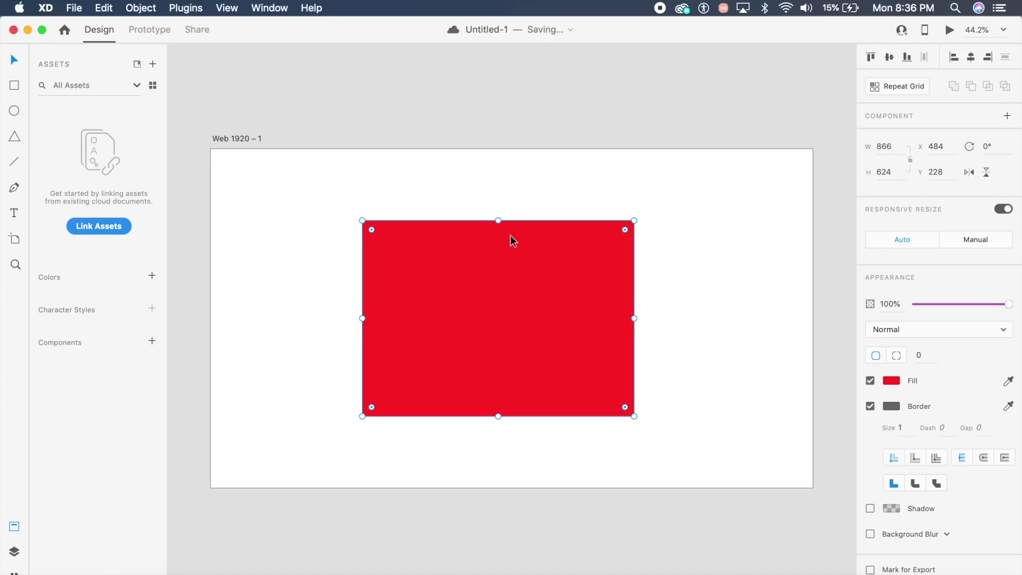
Convert the red rectangle into Component 1 and add a new state named State 2.
right_click(521, 281)
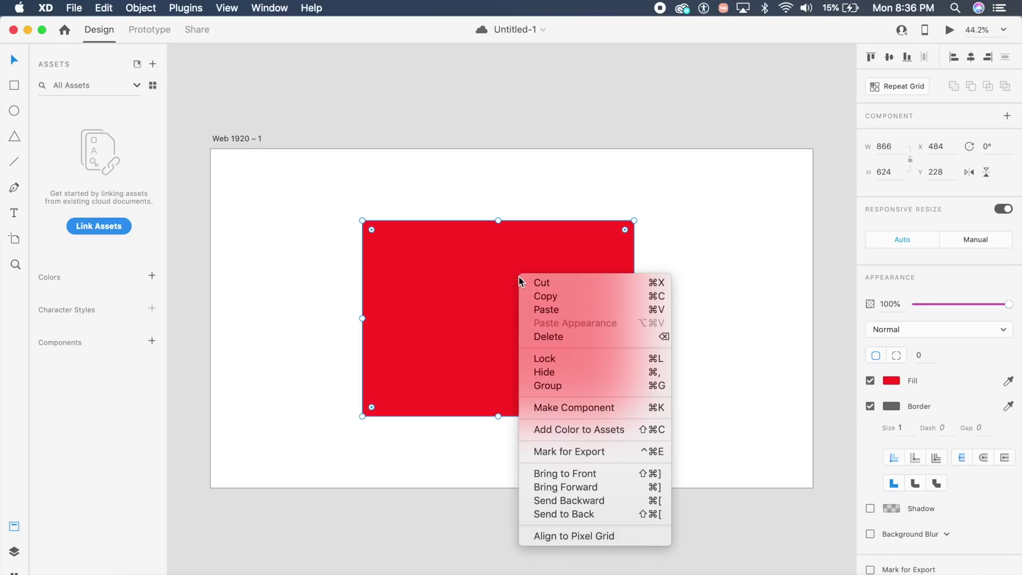
left_click(558, 408)
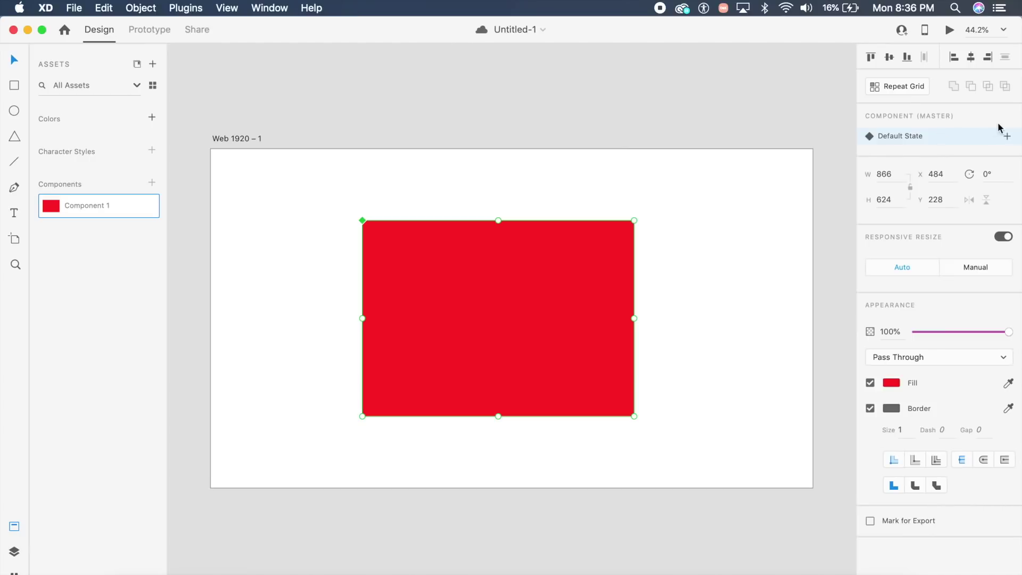
left_click(1008, 138)
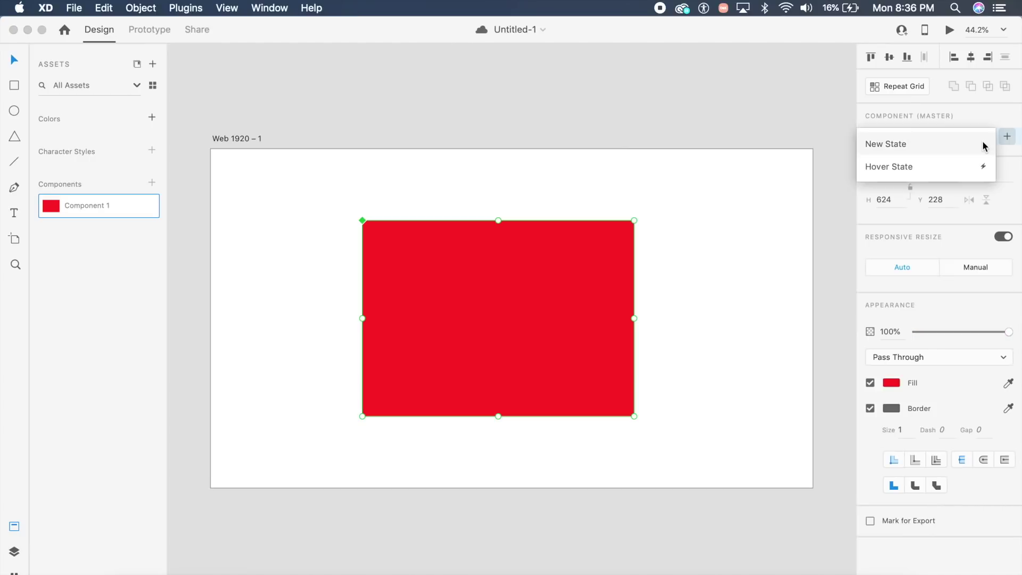
left_click(984, 147)
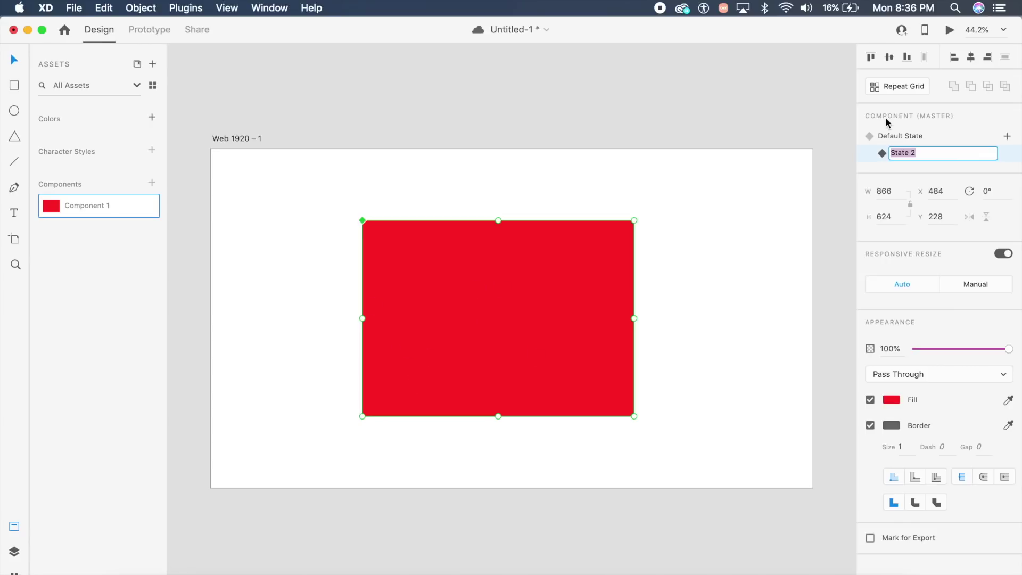
double_click(914, 154)
key("Return")
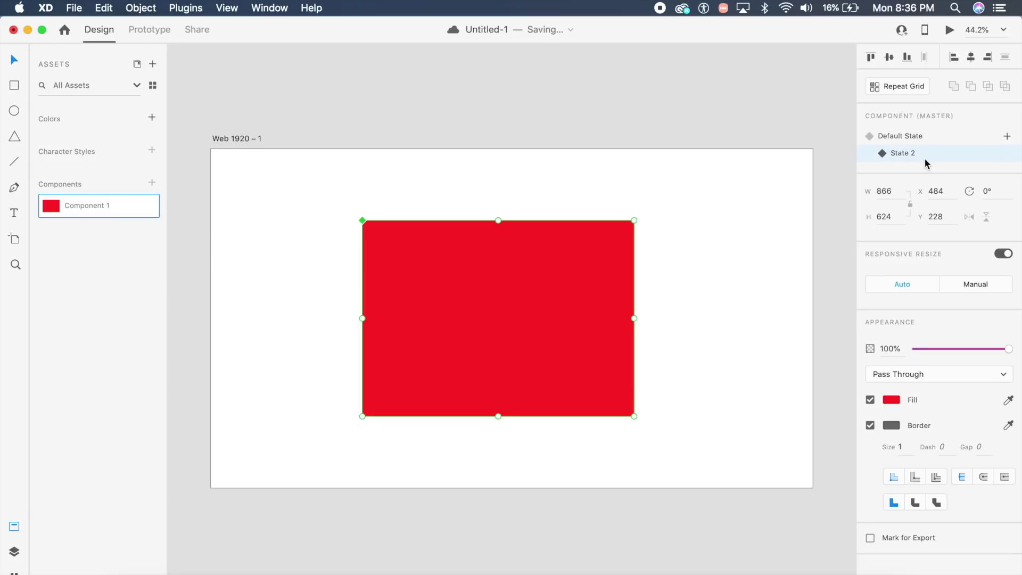
In State 2, enlarge the rectangle to 1323×953 and reposition it on the artboard.
left_click(939, 137)
left_click(935, 155)
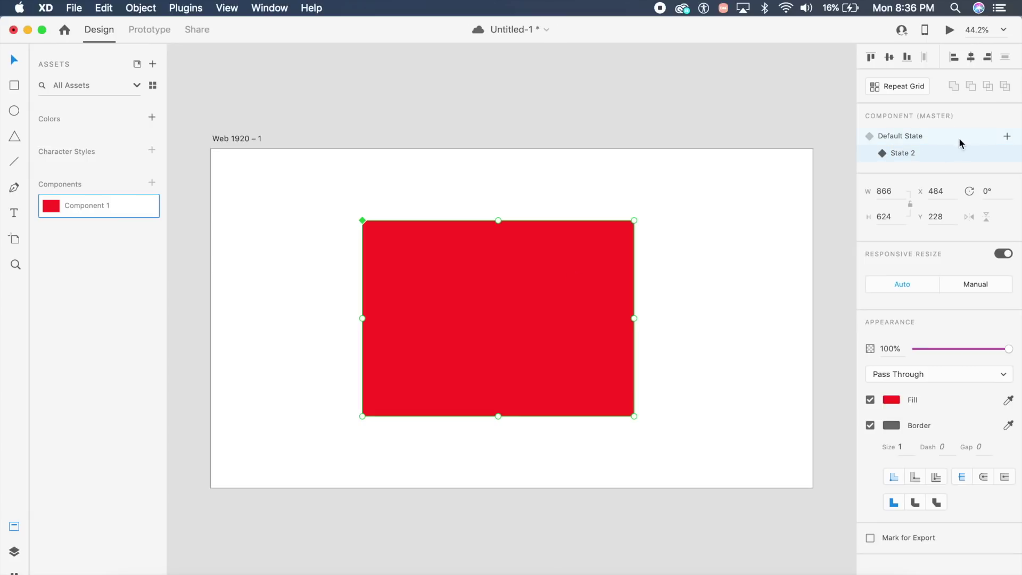
left_click(954, 137)
left_click(932, 155)
left_click_drag(634, 415, 705, 466)
left_click_drag(361, 218, 290, 165)
left_click_drag(400, 215, 405, 212)
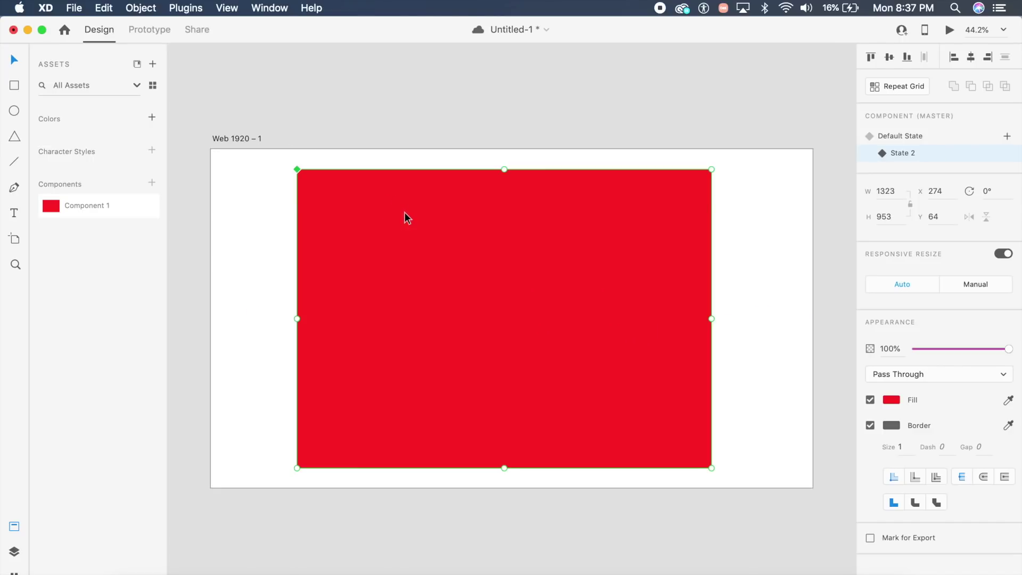
Change State 2's fill to purple #9B26FF.
left_click(884, 400)
left_click(884, 401)
left_click(845, 355)
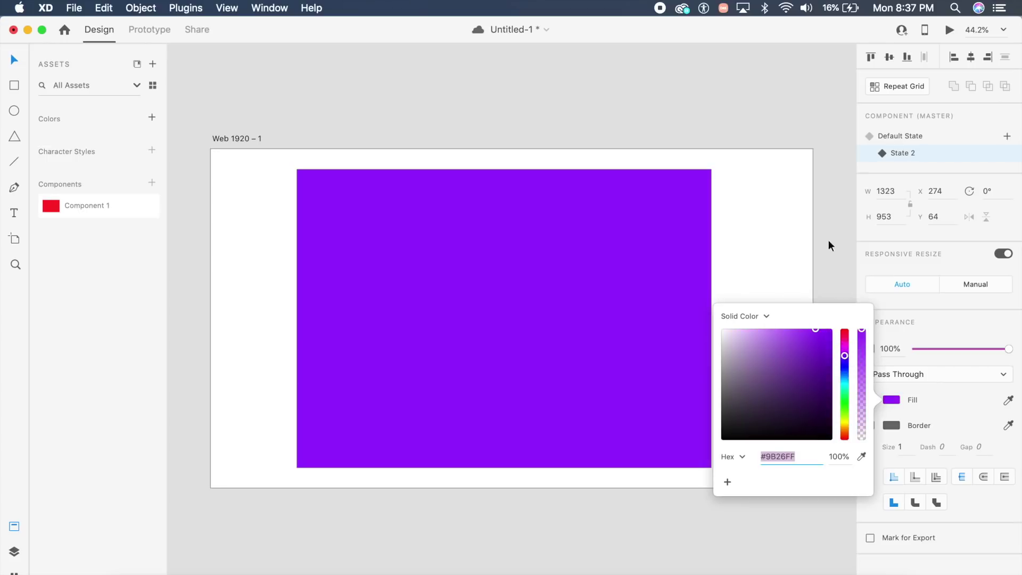
left_click(831, 202)
left_click(631, 261)
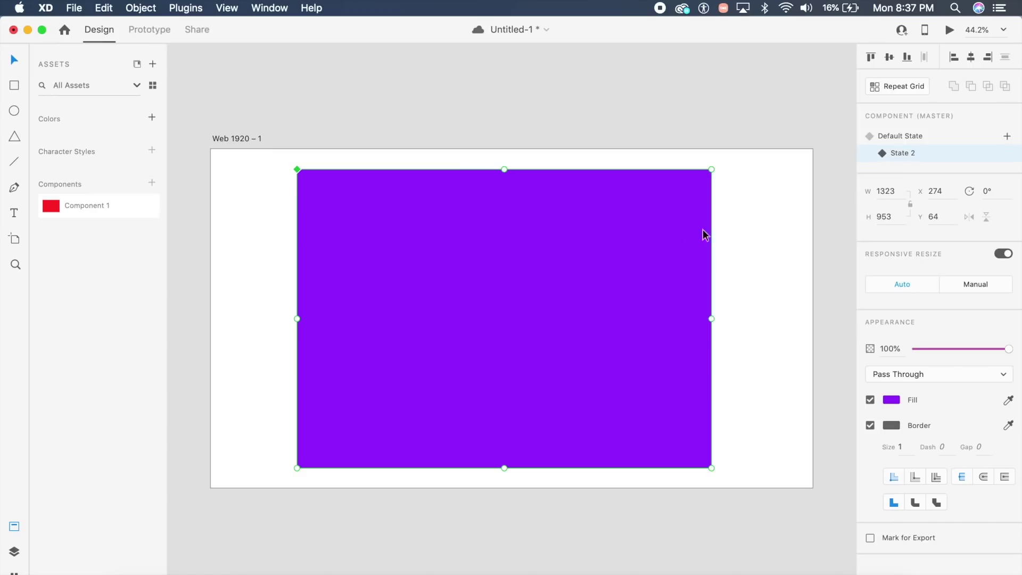
Toggle between the red Default State and purple State 2 to compare, ending on Default.
left_click(894, 139)
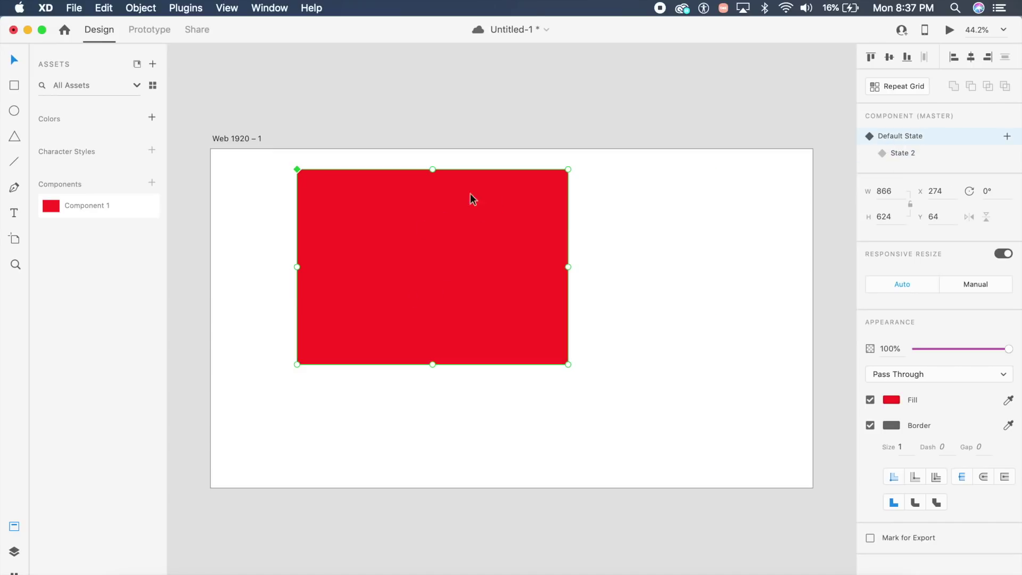
left_click(934, 155)
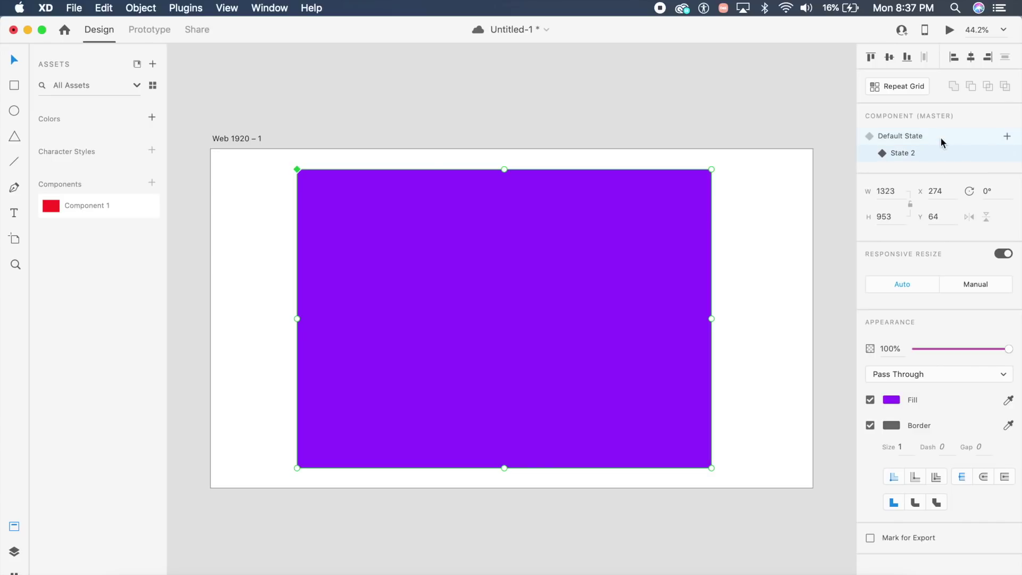
left_click(941, 137)
left_click(929, 154)
left_click(954, 136)
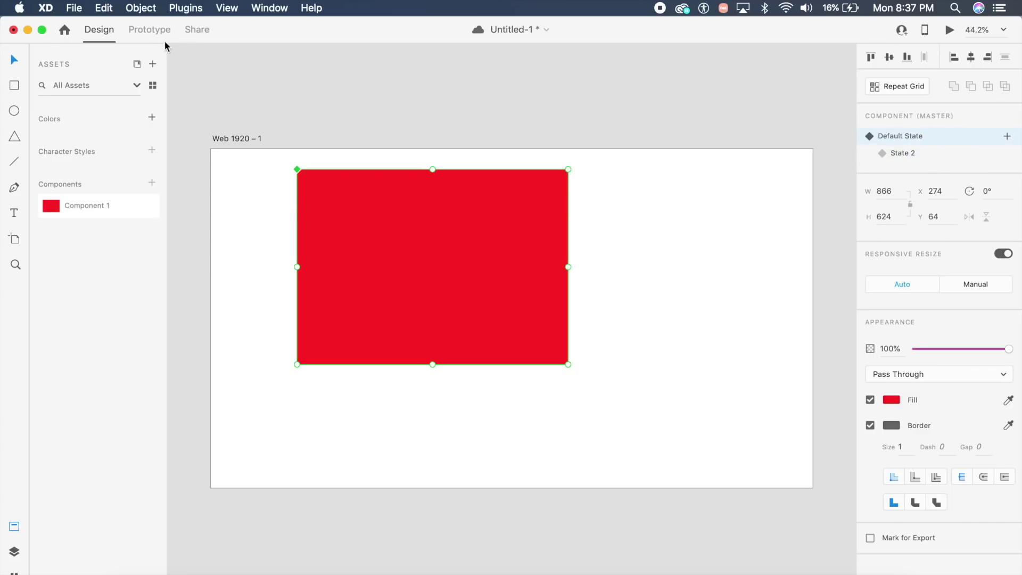
Add a Hover-triggered Auto-Animate interaction from the red component to State 2.
left_click(150, 30)
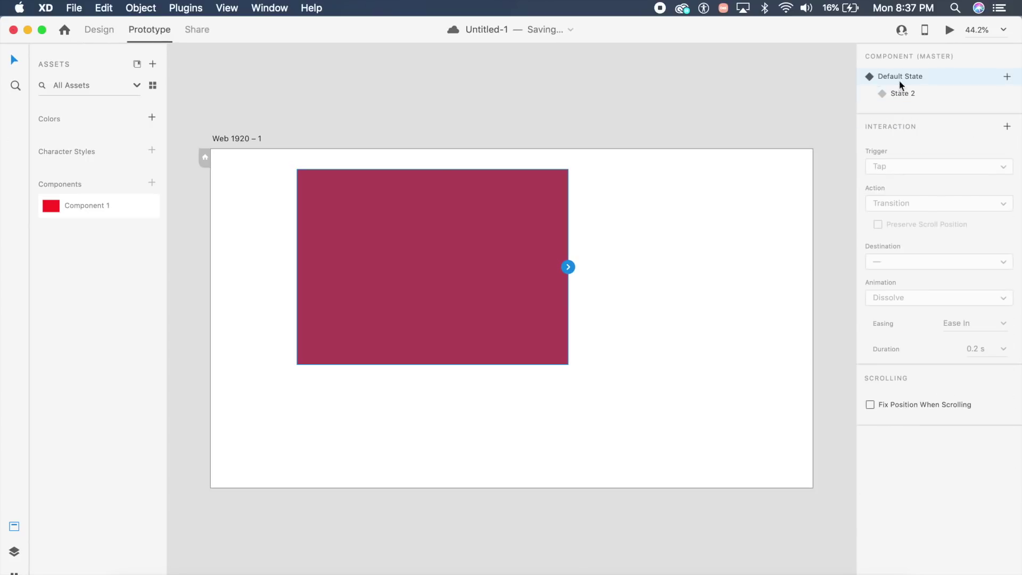
left_click(568, 266)
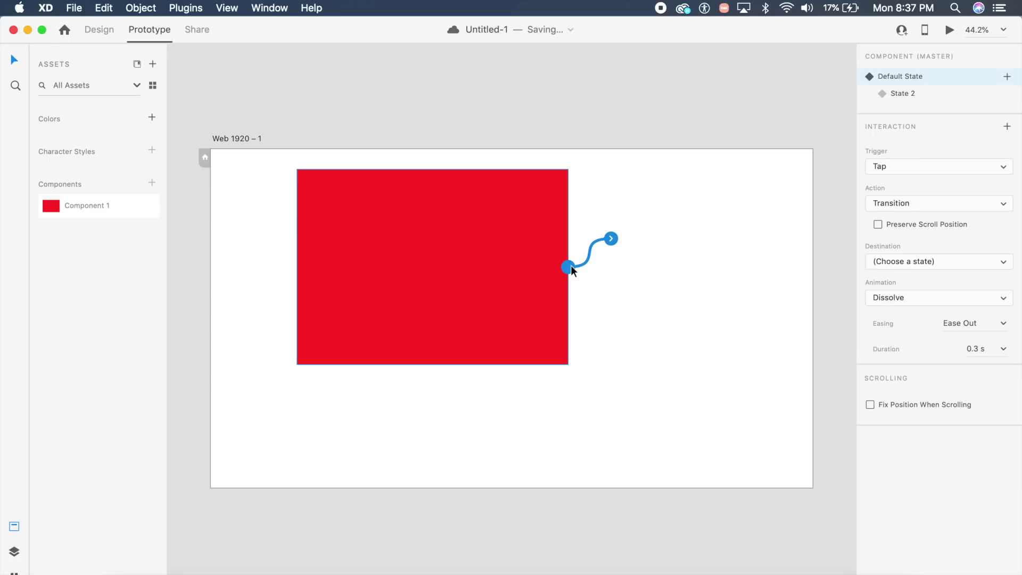
left_click(940, 163)
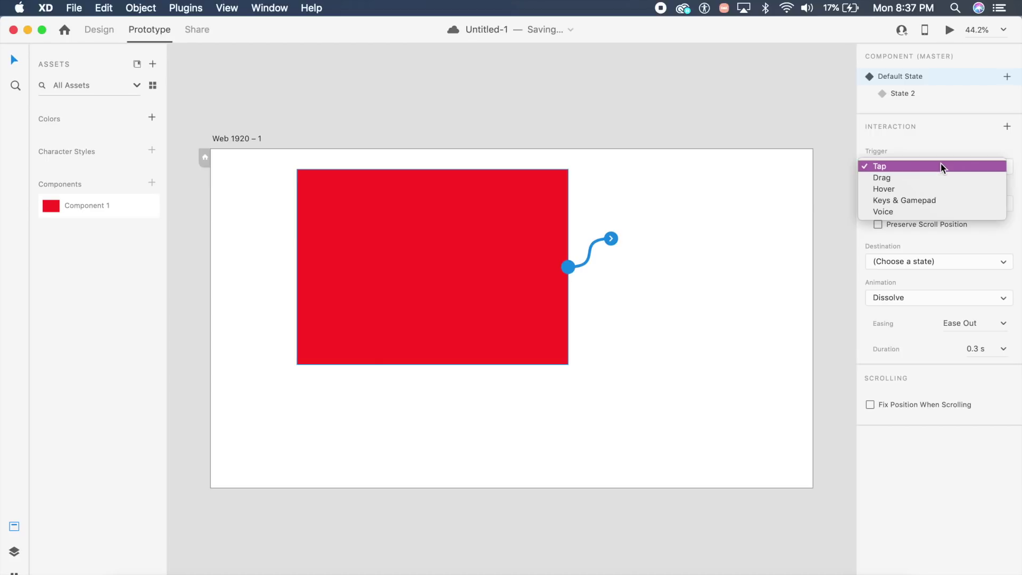
left_click(891, 191)
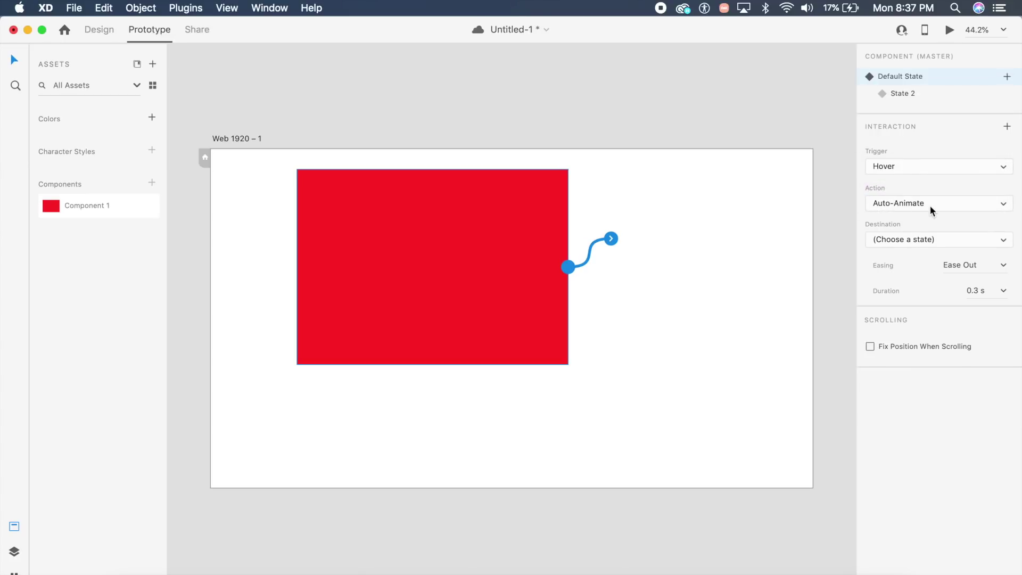
left_click(930, 206)
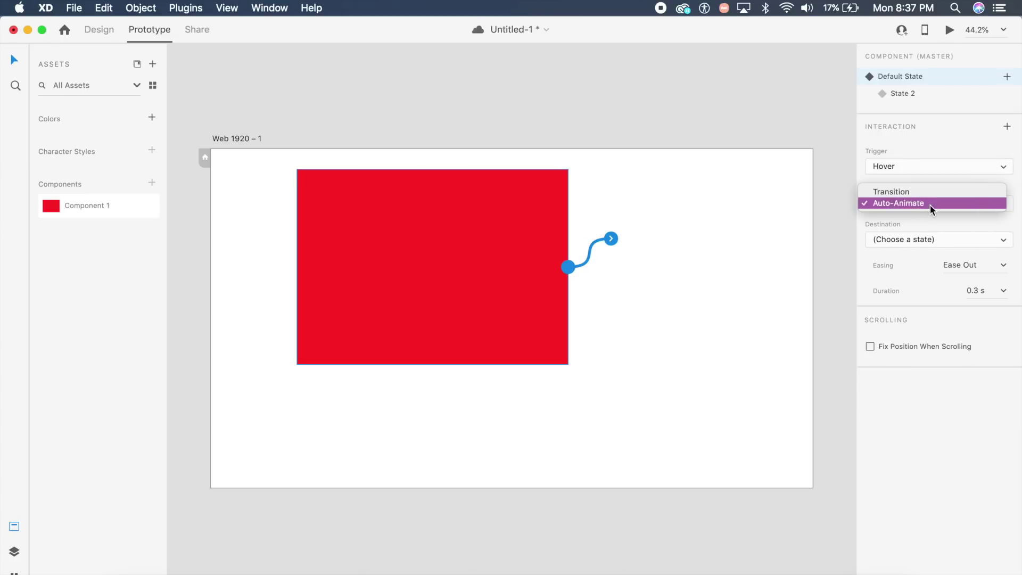
left_click(902, 204)
left_click(922, 239)
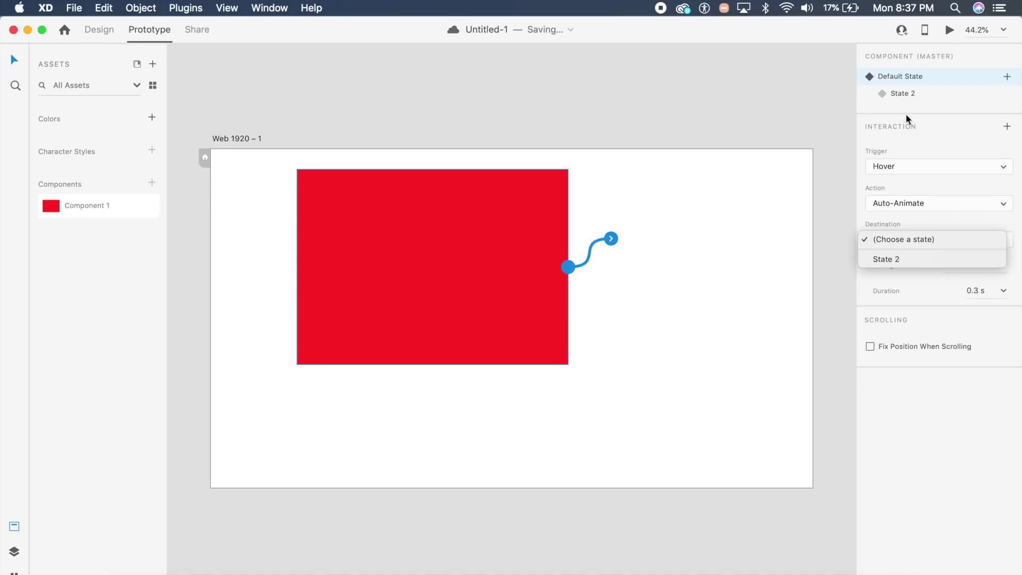
left_click(904, 260)
Set the hover animation's easing to Ease In-Out and duration to 0.4 s.
left_click(1008, 266)
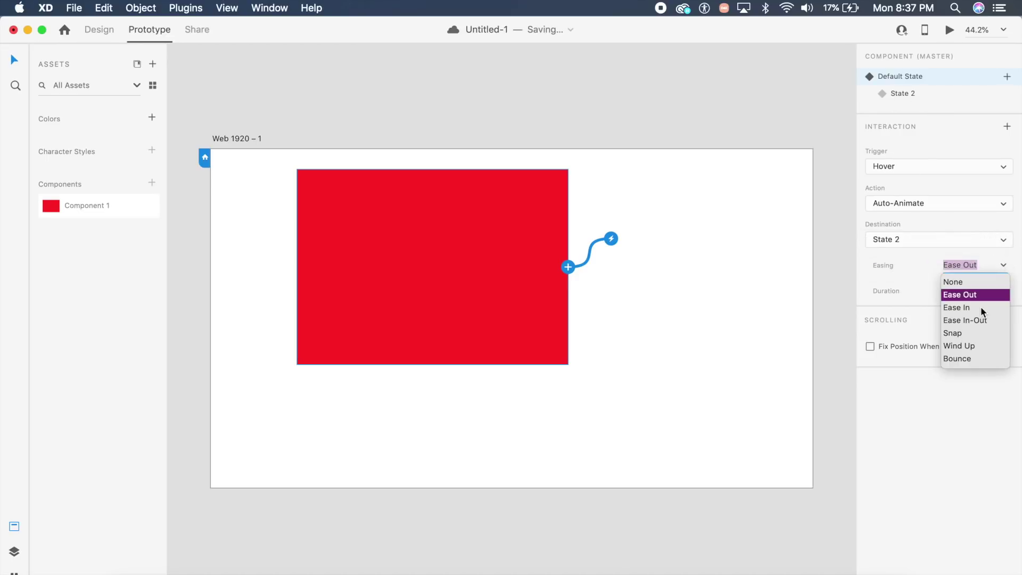
left_click(983, 318)
left_click(1004, 295)
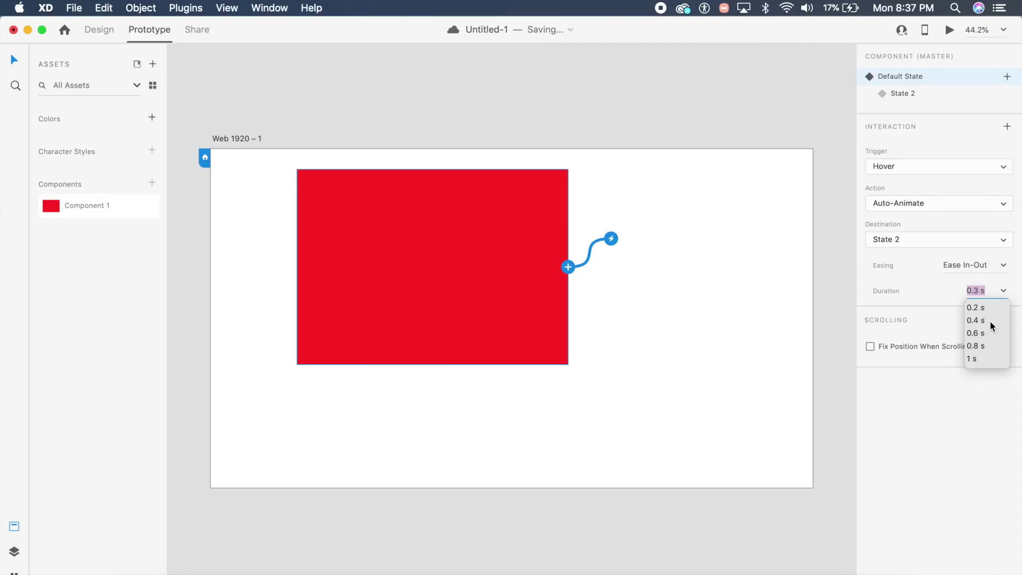
left_click(990, 322)
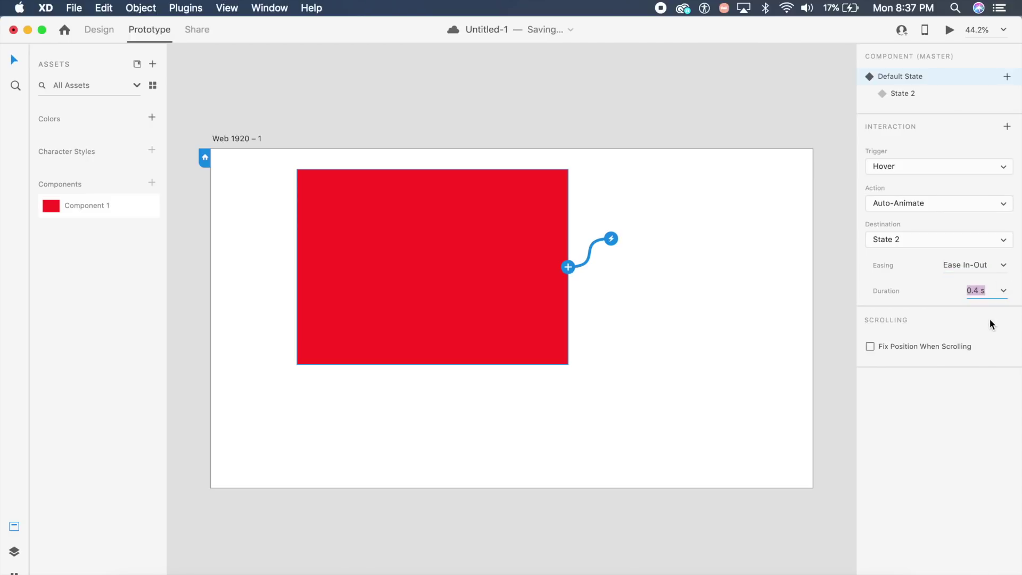
Preview the prototype, hover the red box to watch it grow purple, then close the preview.
left_click(948, 30)
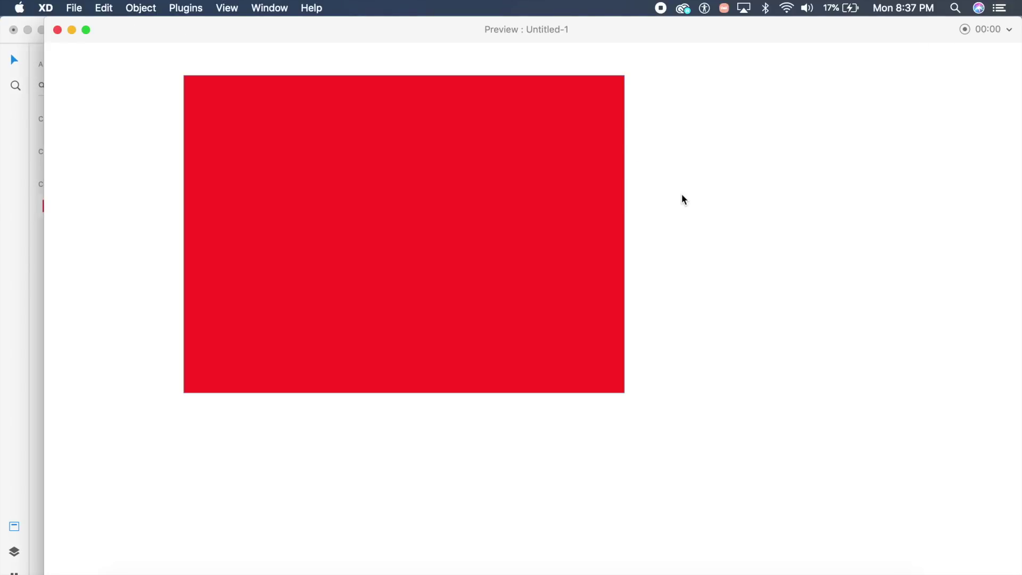
left_click(586, 195)
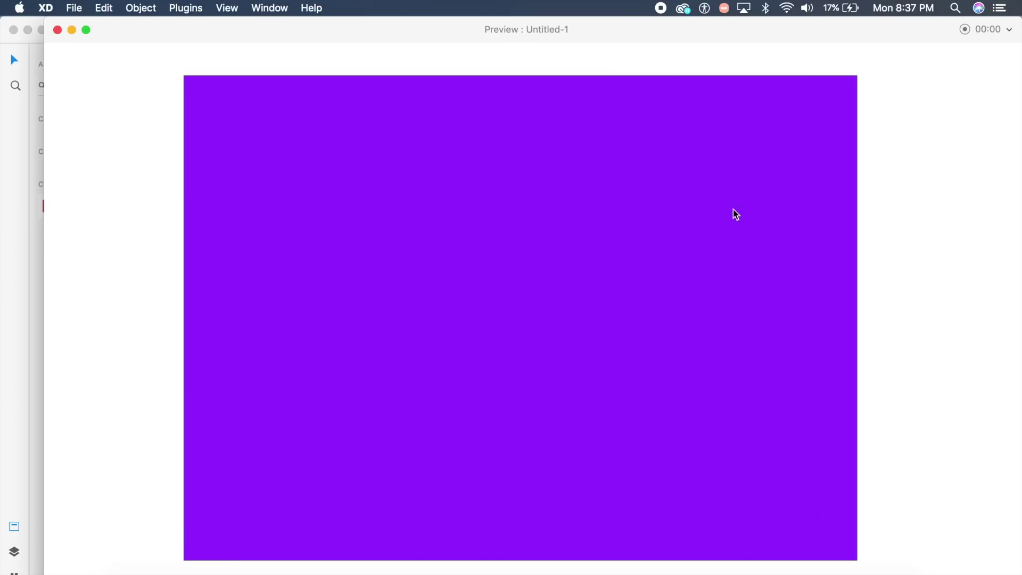
left_click(550, 207)
left_click(57, 29)
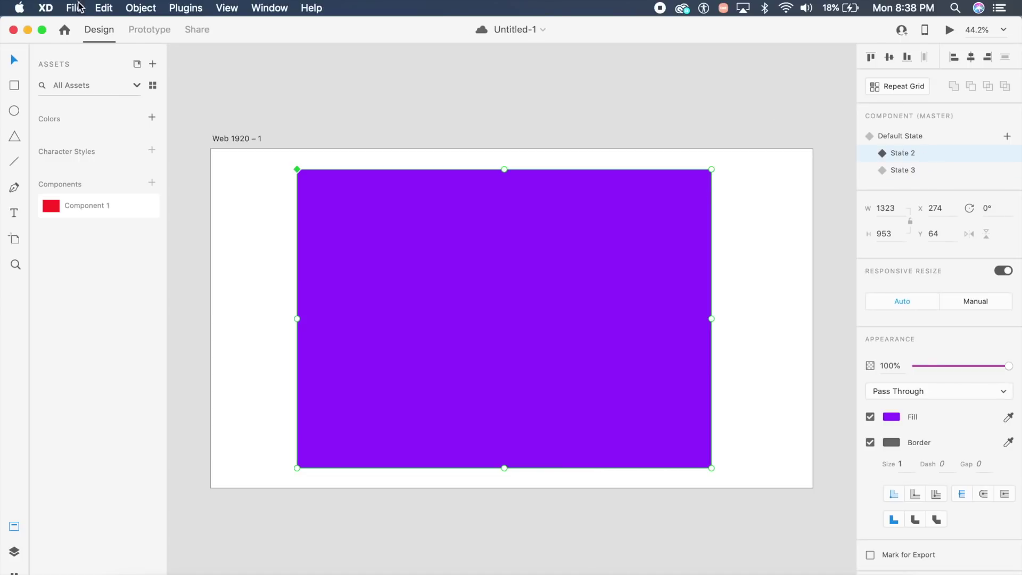
Give State 2 a hover auto-animate interaction with destination State 3.
left_click(150, 29)
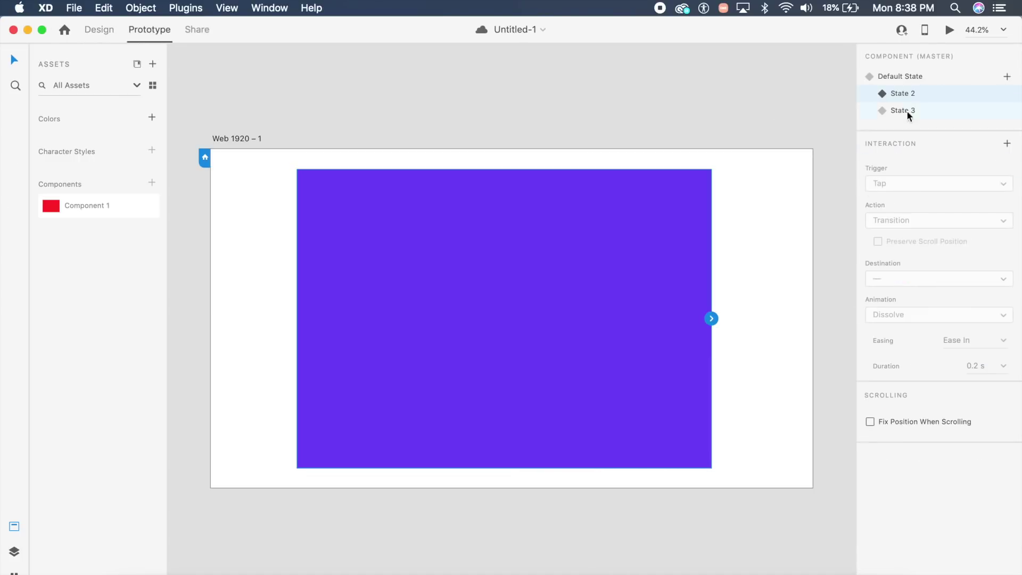
left_click(710, 320)
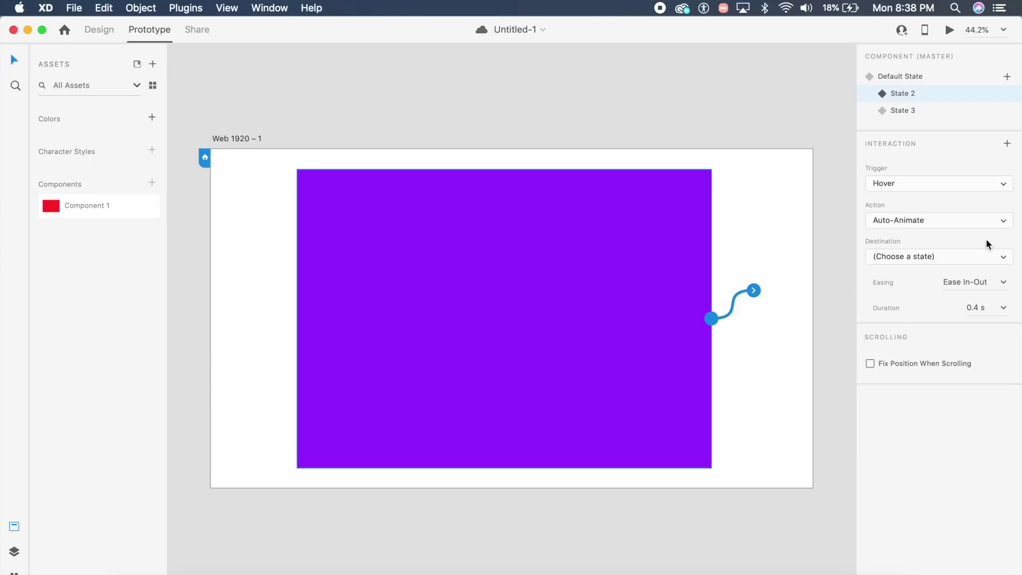
left_click(979, 253)
left_click(906, 289)
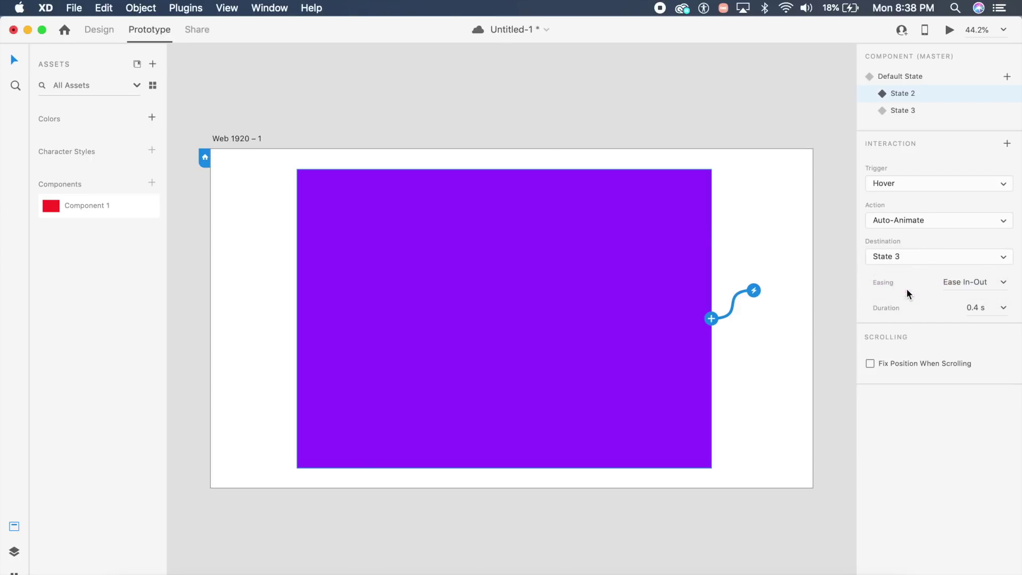
Select the artboard and launch the prototype preview.
left_click(272, 144)
left_click(245, 143)
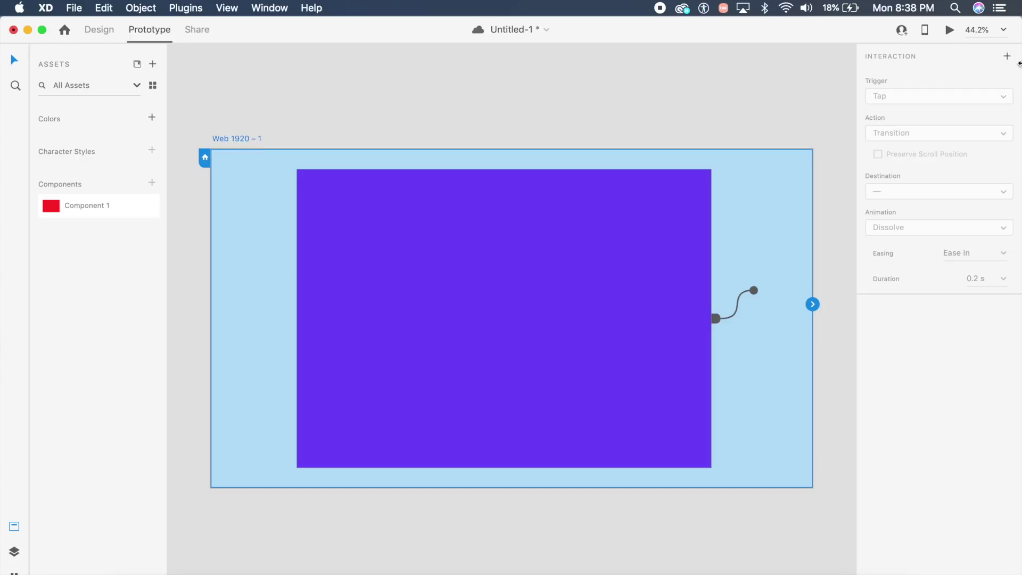
left_click(950, 30)
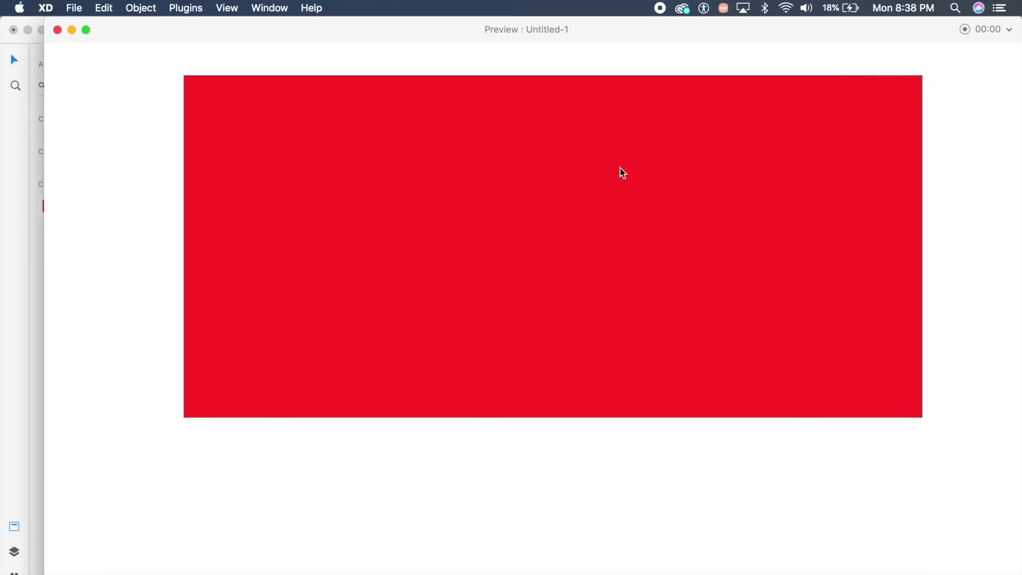
Re-preview the hover animation from the red Default State, then open the plugin marketplace.
left_click(58, 30)
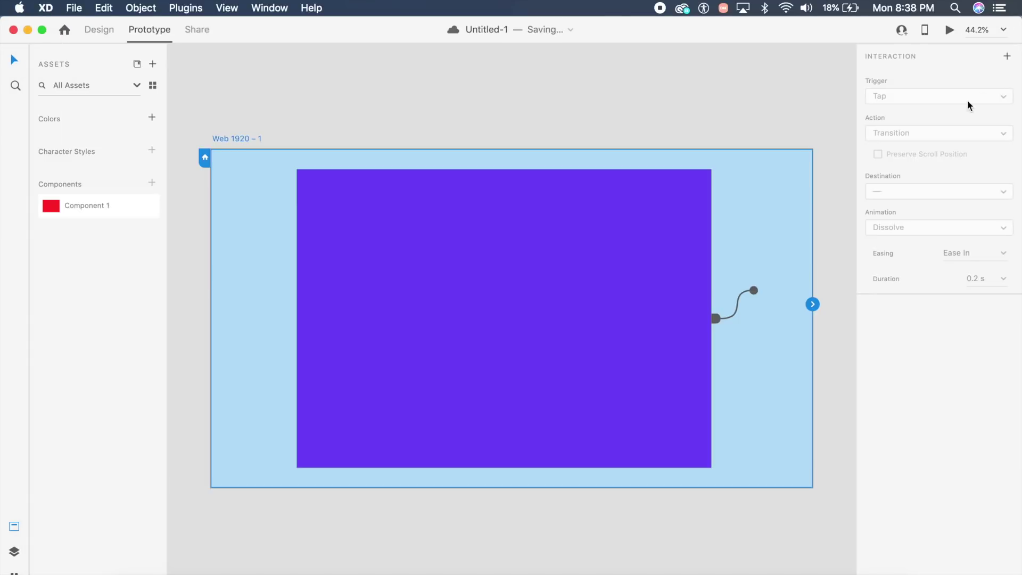
left_click(98, 32)
left_click(571, 357)
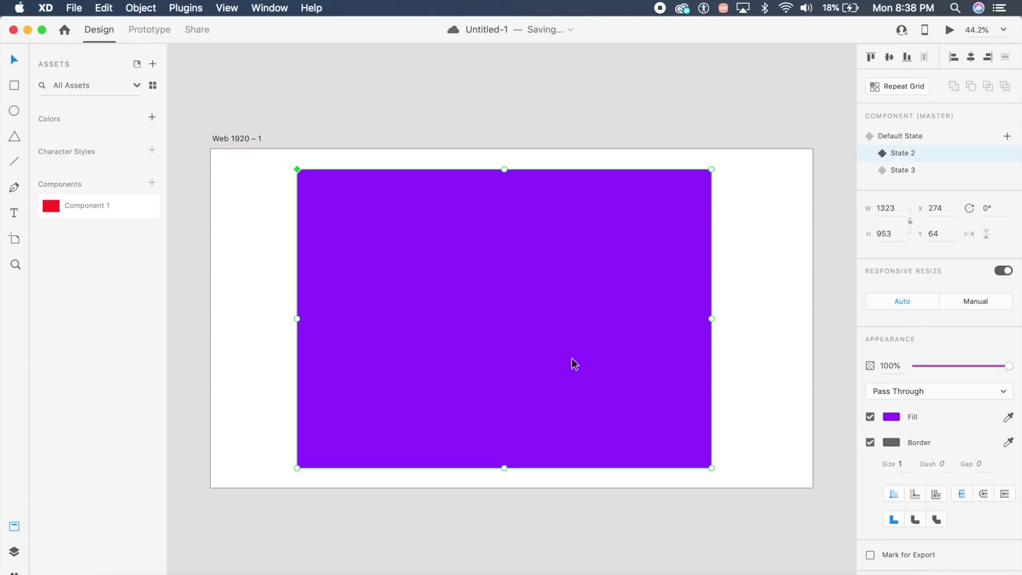
left_click(949, 136)
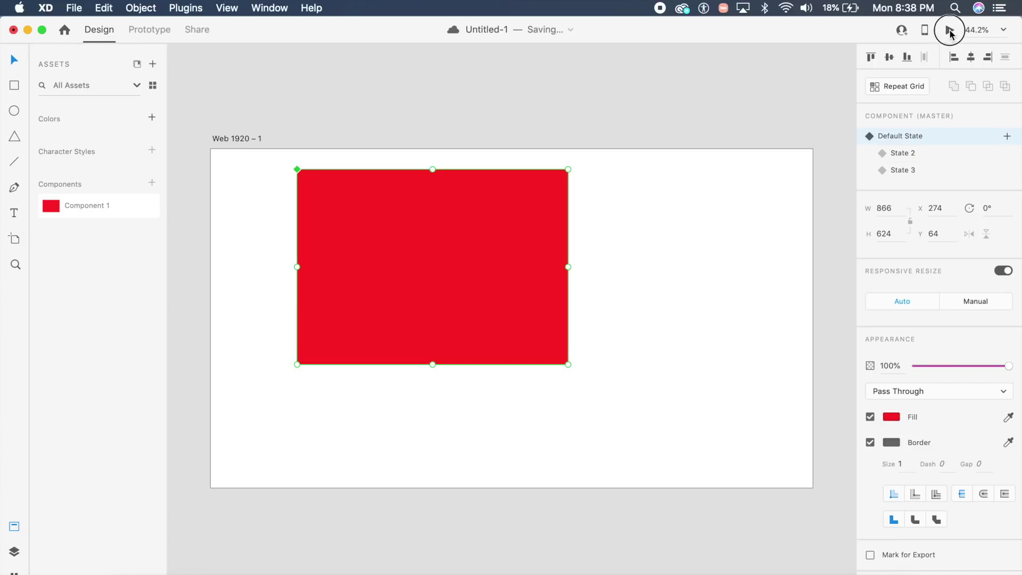
left_click(950, 29)
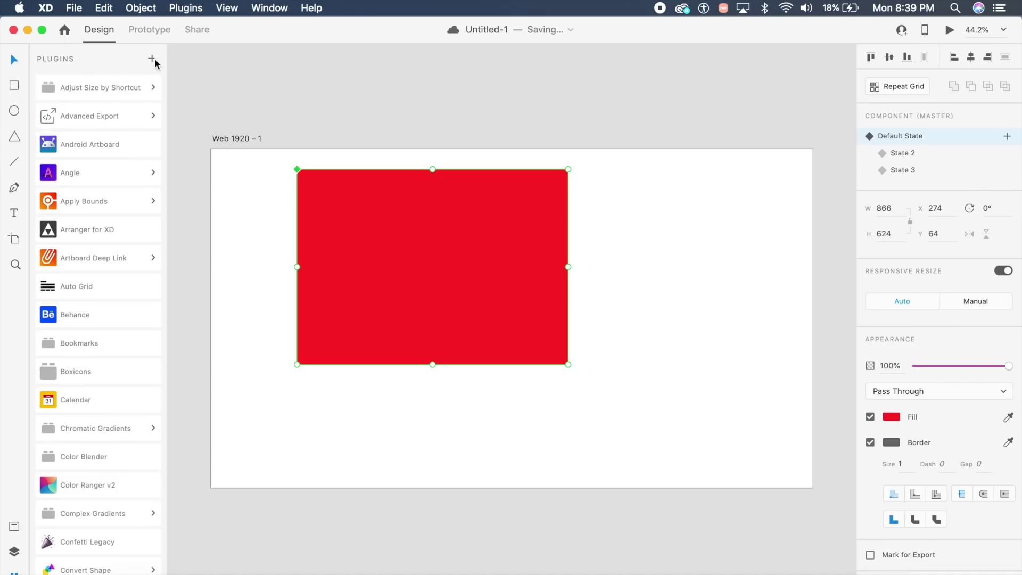
left_click(152, 58)
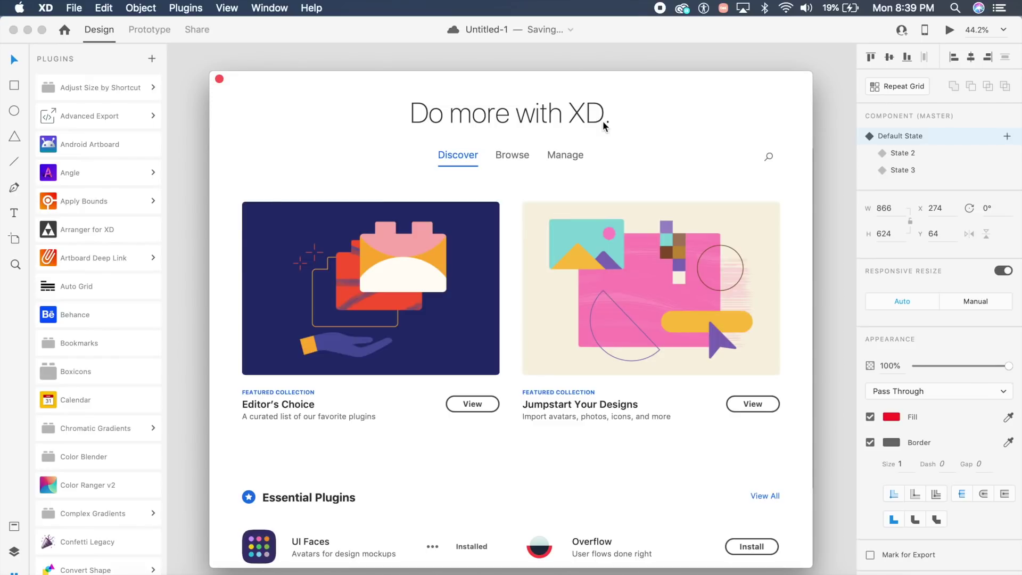
Open the plugins browser and scroll through the Editor's Choice plugin collection.
left_click(562, 67)
left_click(533, 89)
left_click(491, 408)
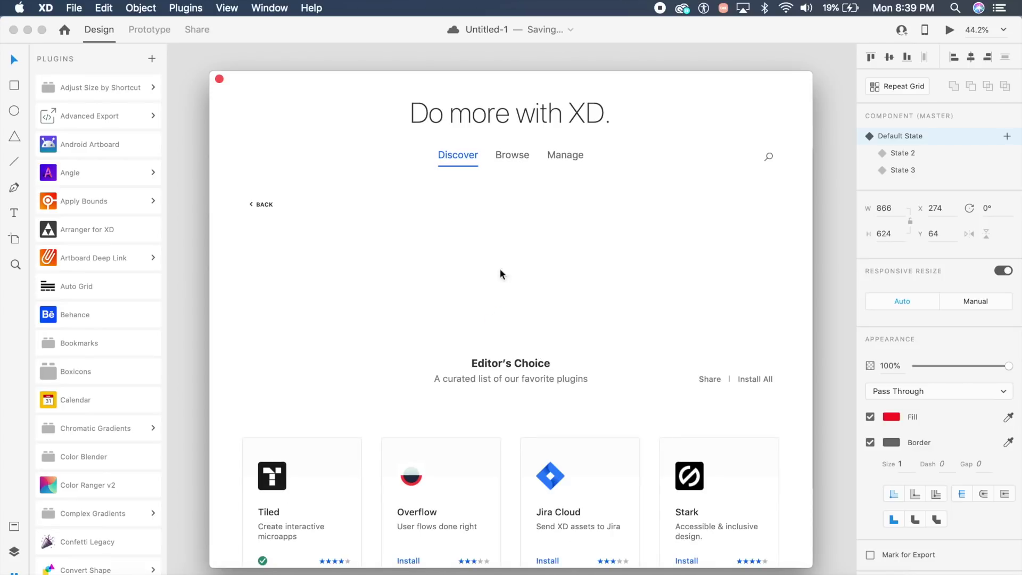
scroll(500, 268, "down", 2)
scroll(485, 305, "down", 10)
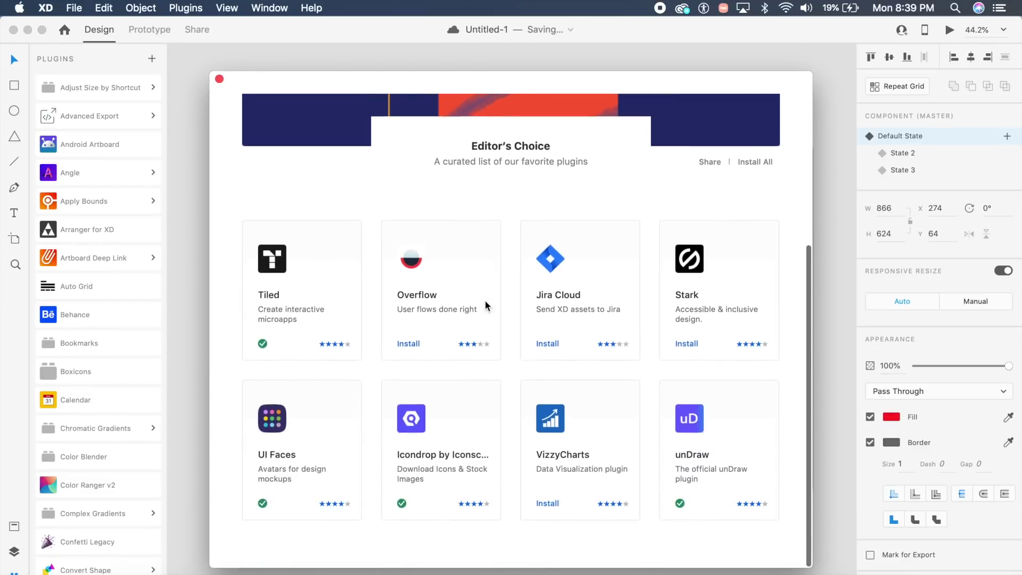
scroll(485, 305, "up", 6)
scroll(486, 306, "up", 5)
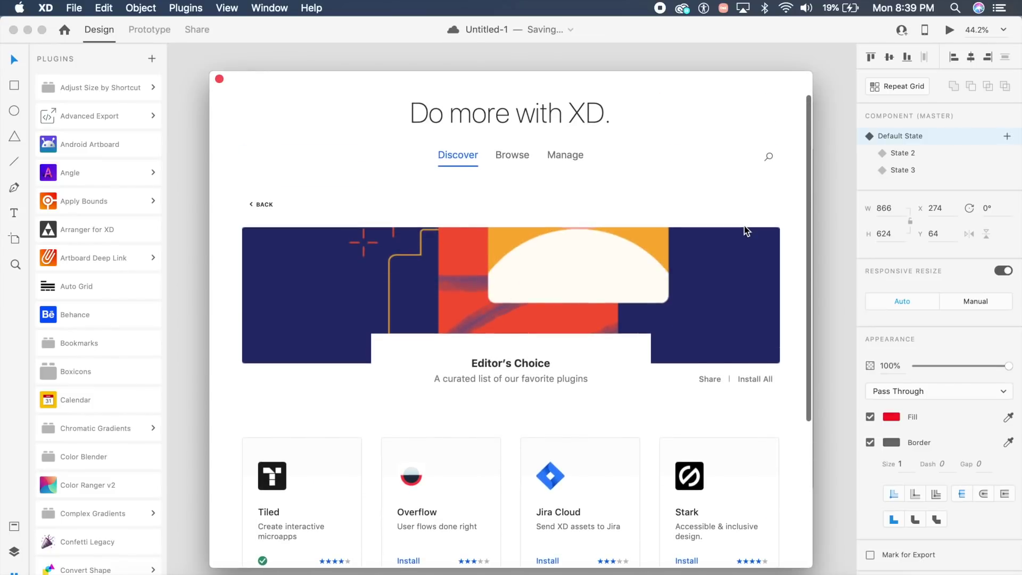
Open the Browse plugin catalogue, then close the Plugins dialog.
left_click(770, 160)
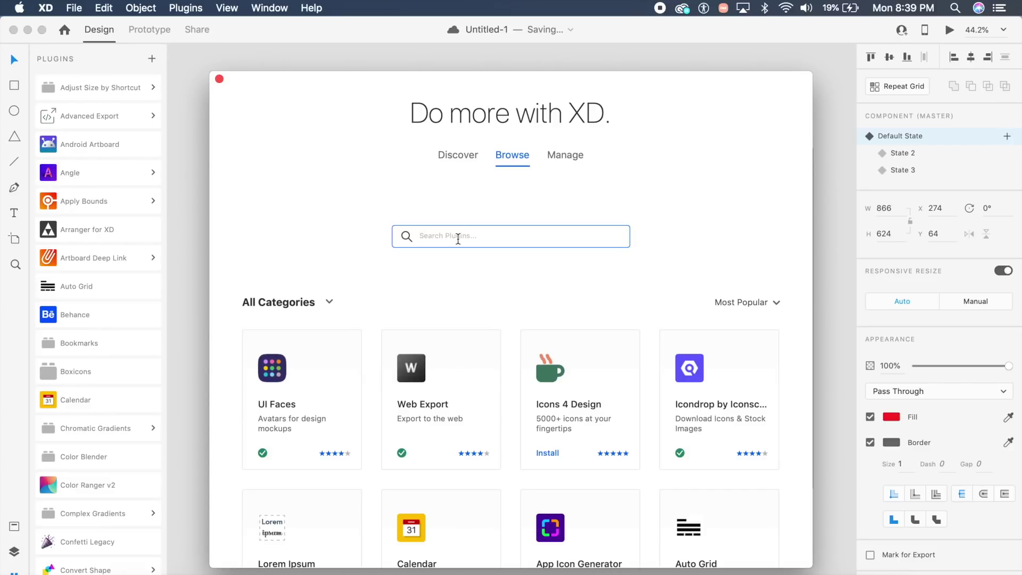
key("Escape")
left_click(563, 144)
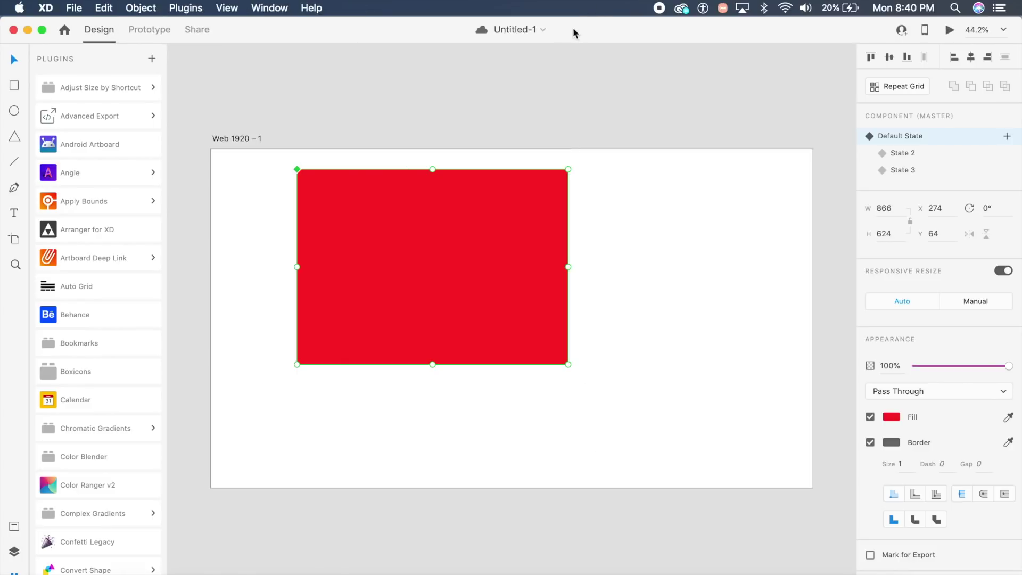
Save the document as Untitled-1 to Cloud Documents and add a new component state.
left_click(73, 8)
left_click(73, 8)
left_click(74, 9)
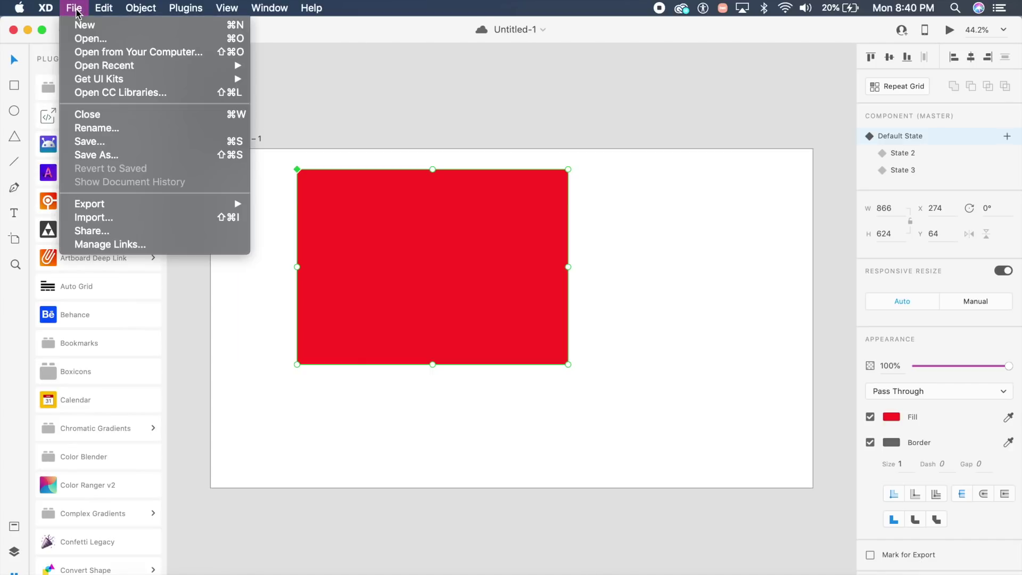
left_click(123, 141)
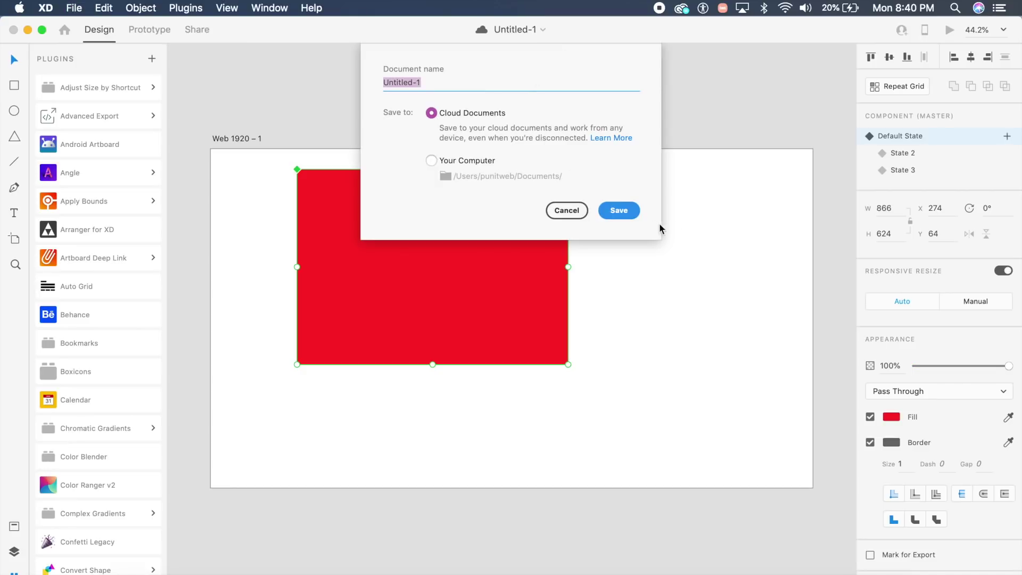
left_click(628, 213)
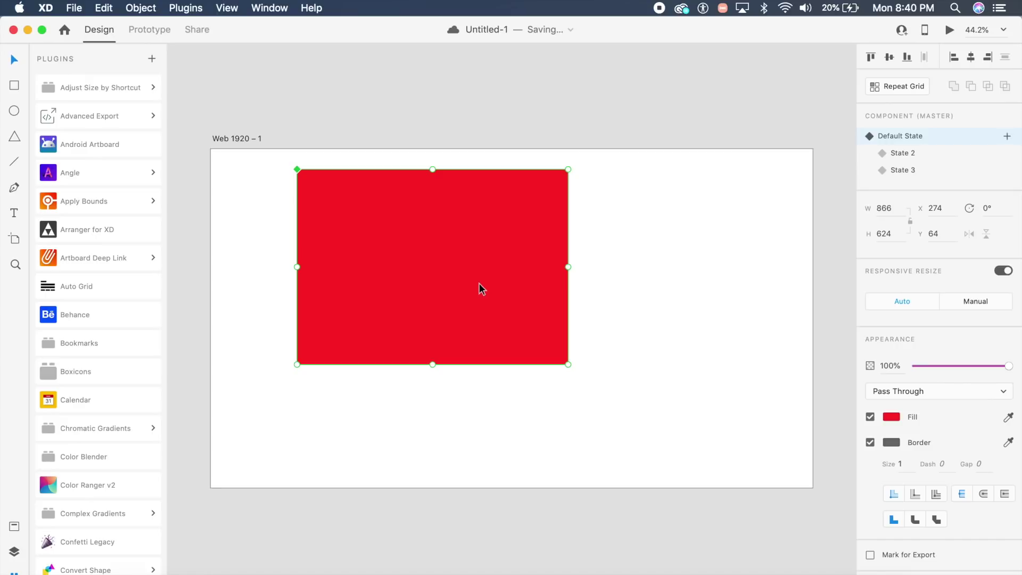
left_click(1007, 136)
Set the rectangle's State 4 fill to blue, save, and dismiss the Document History notice.
left_click(898, 434)
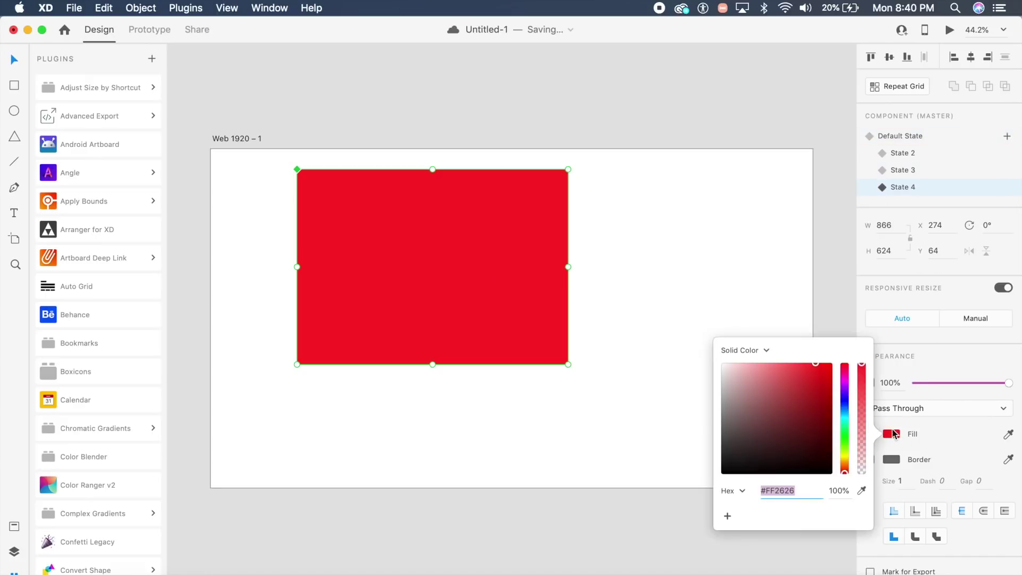
left_click(845, 407)
left_click(627, 346)
left_click(436, 308)
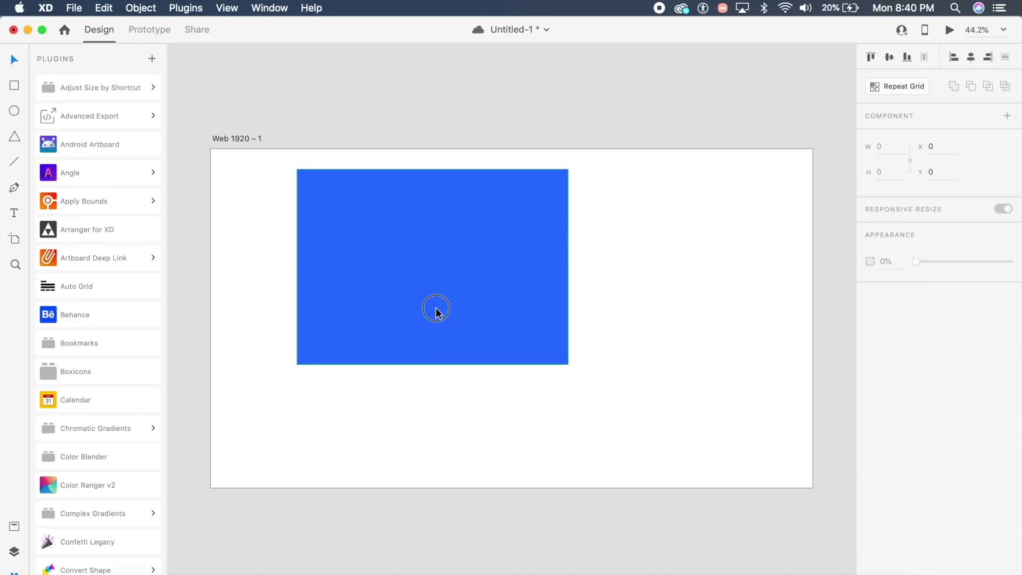
key("super+s")
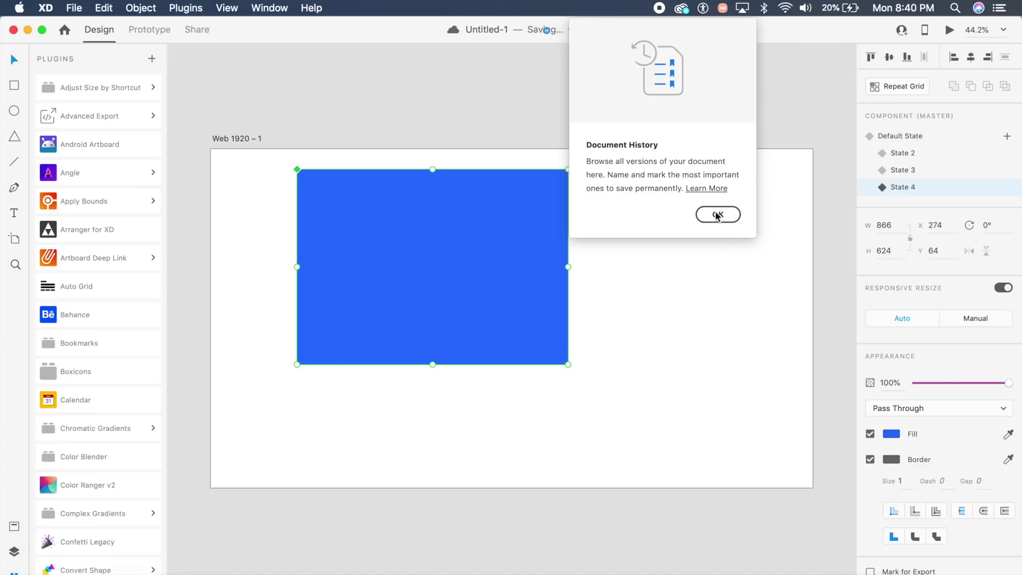
left_click(644, 457)
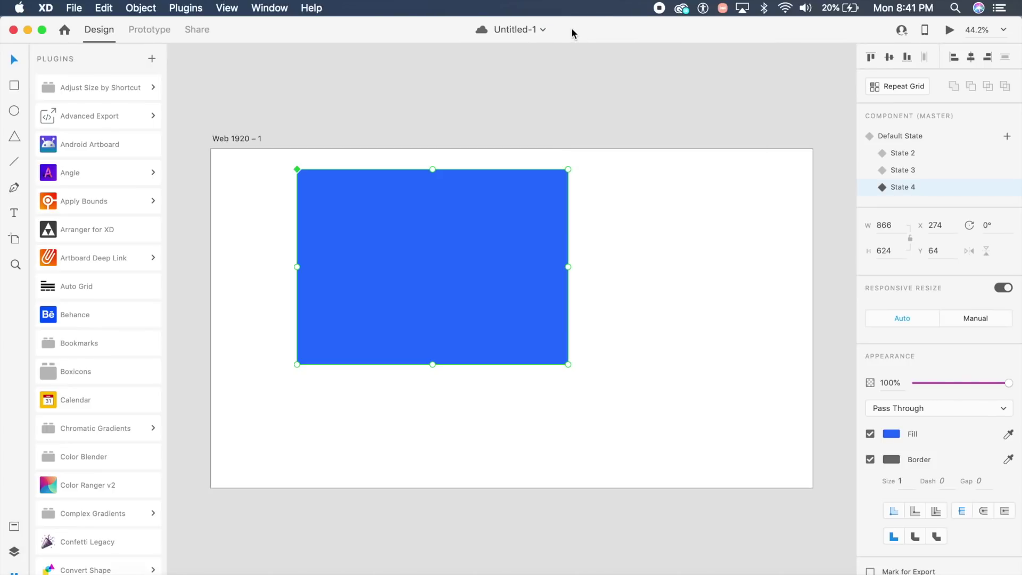
Open Untitled-1's version history and the options for the 8:34 PM version.
left_click(542, 32)
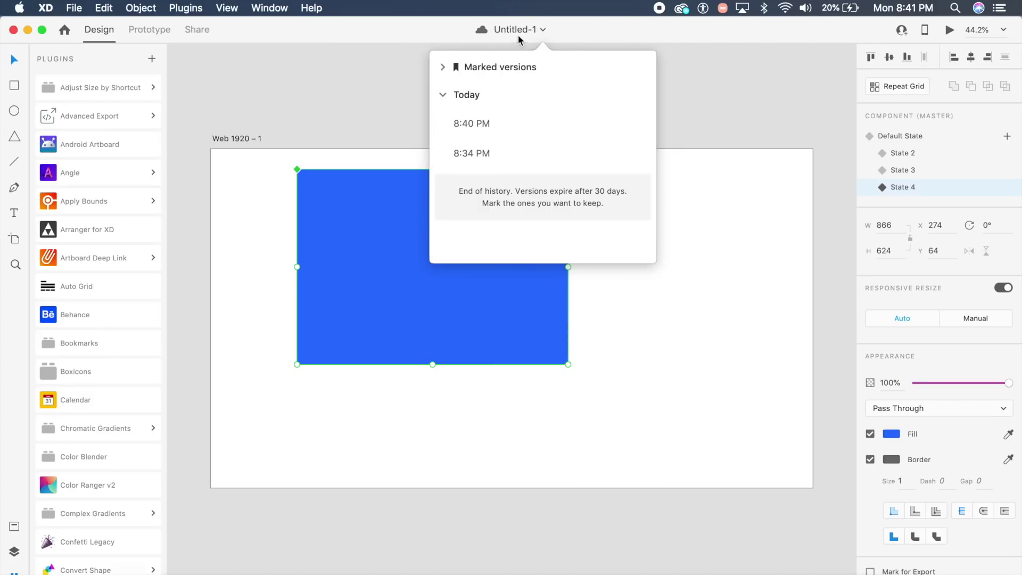
mouse_move(482, 151)
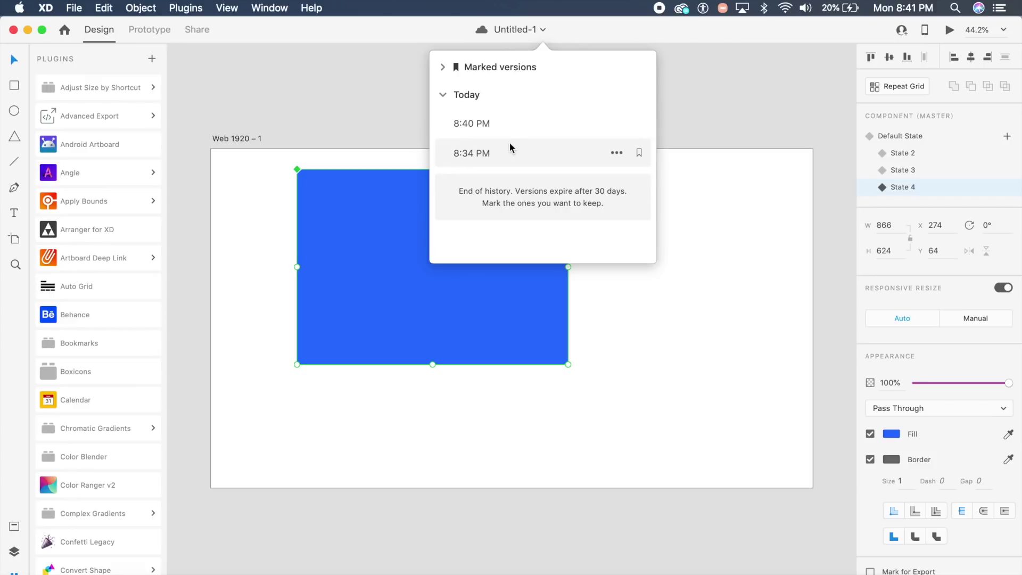
left_click(617, 153)
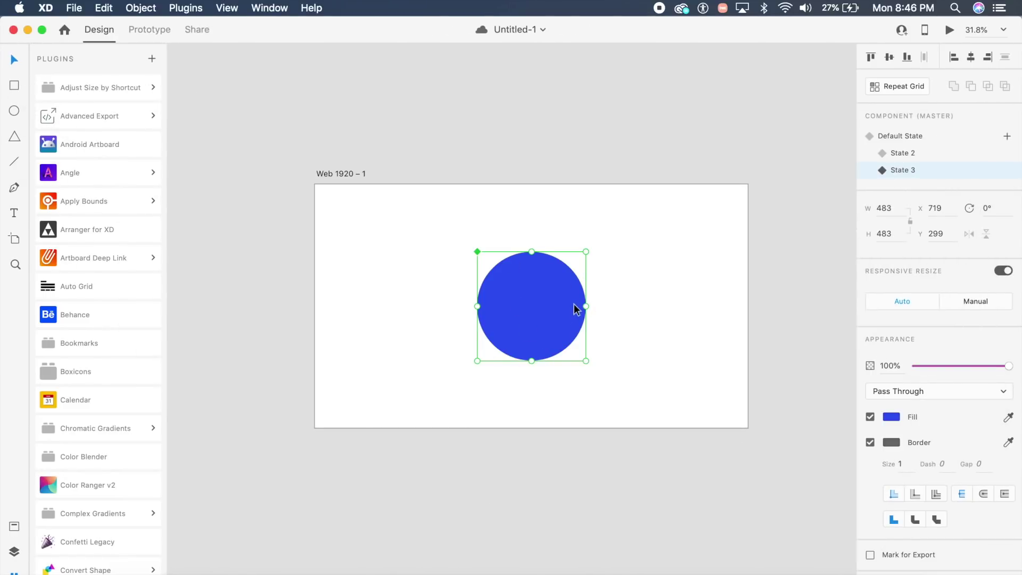
Enlarge the circle to 604×604 in State 2.
left_click(924, 154)
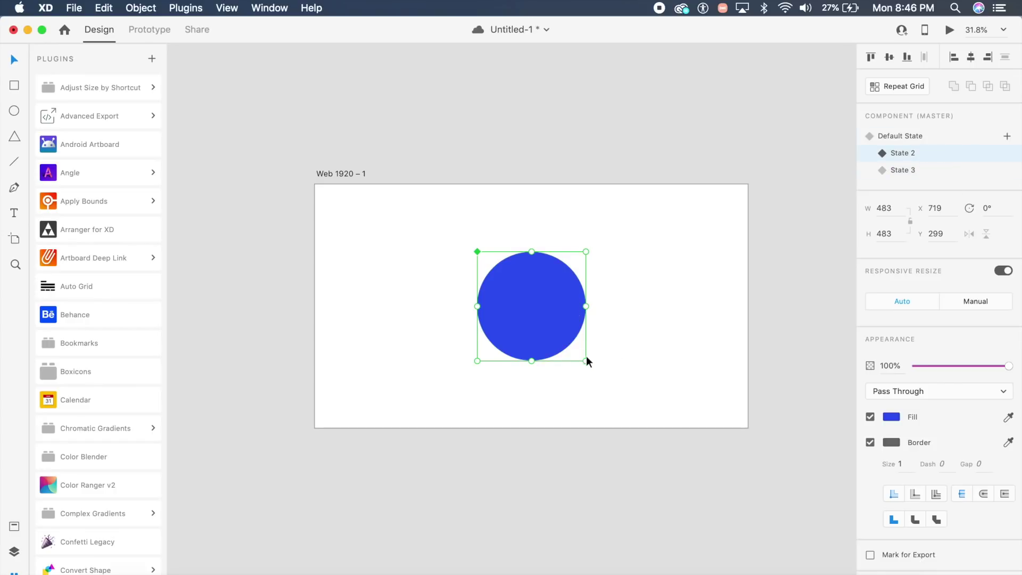
left_click_drag(586, 361, 630, 393)
left_click_drag(578, 340, 563, 326)
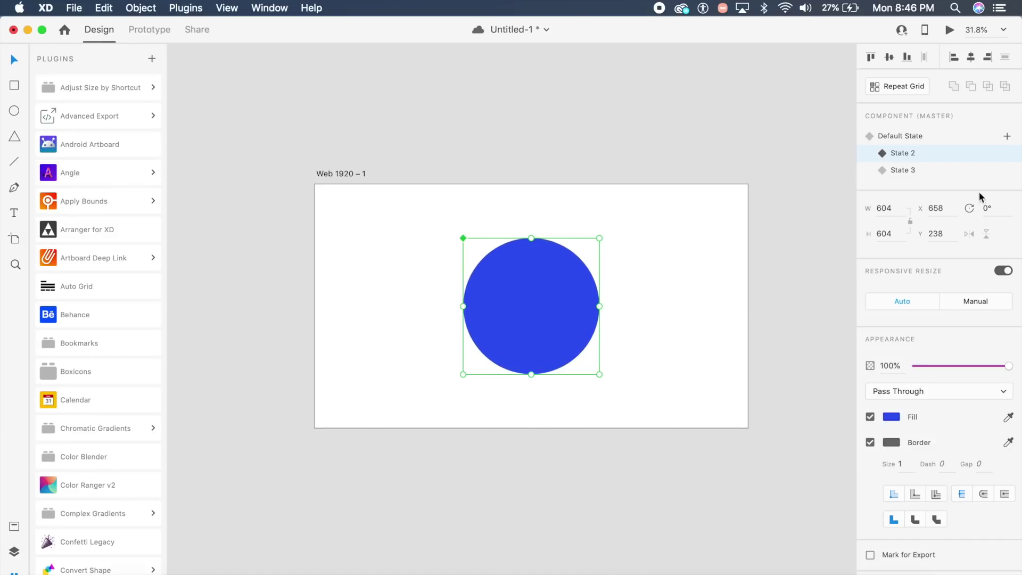
Change the circle's State 3 fill from blue to magenta #EF2FAD.
left_click(955, 168)
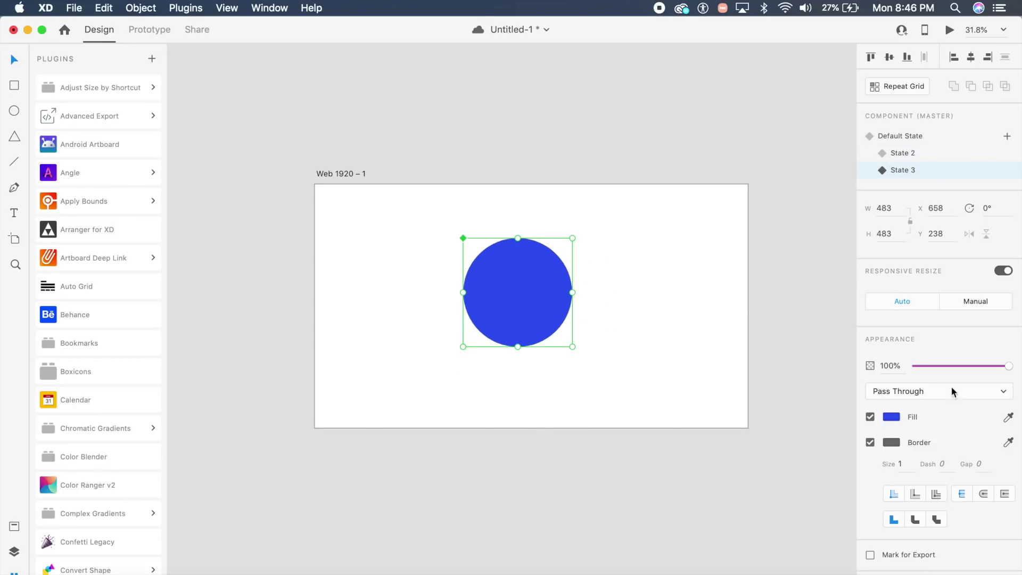
left_click(899, 420)
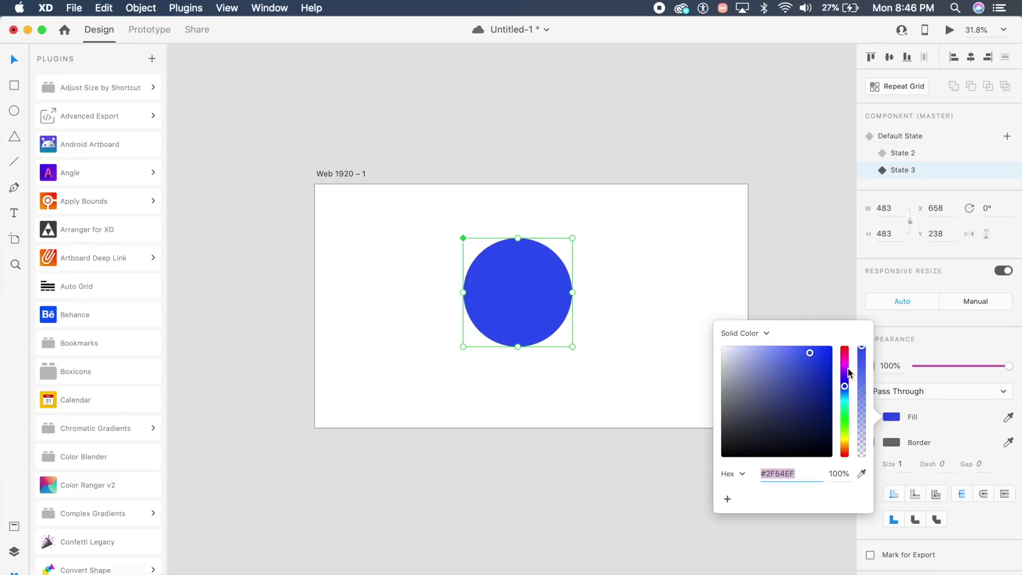
left_click_drag(849, 372, 846, 360)
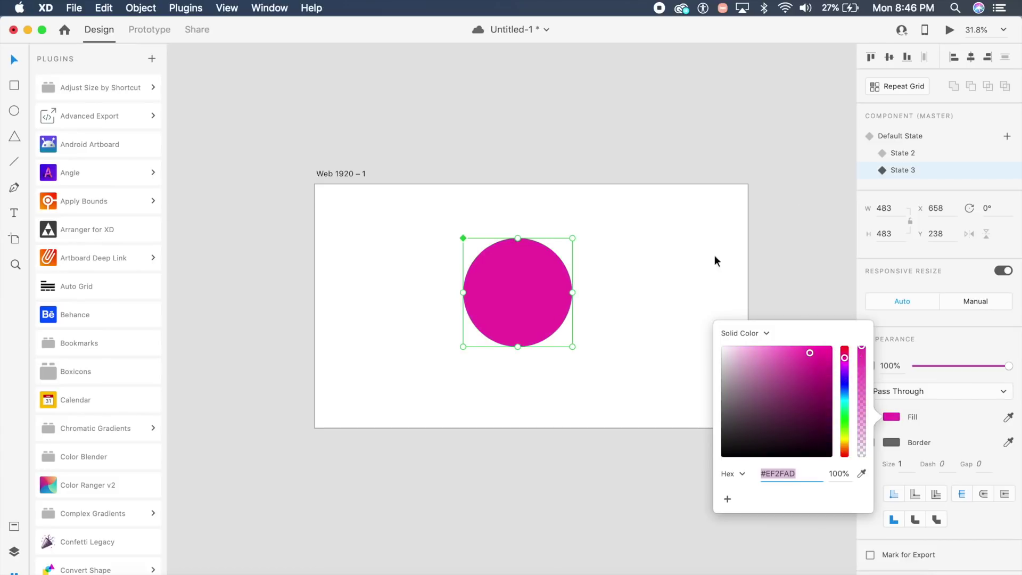
Check the circle in Default State, State 2 and State 3, ending on Default State.
left_click(913, 134)
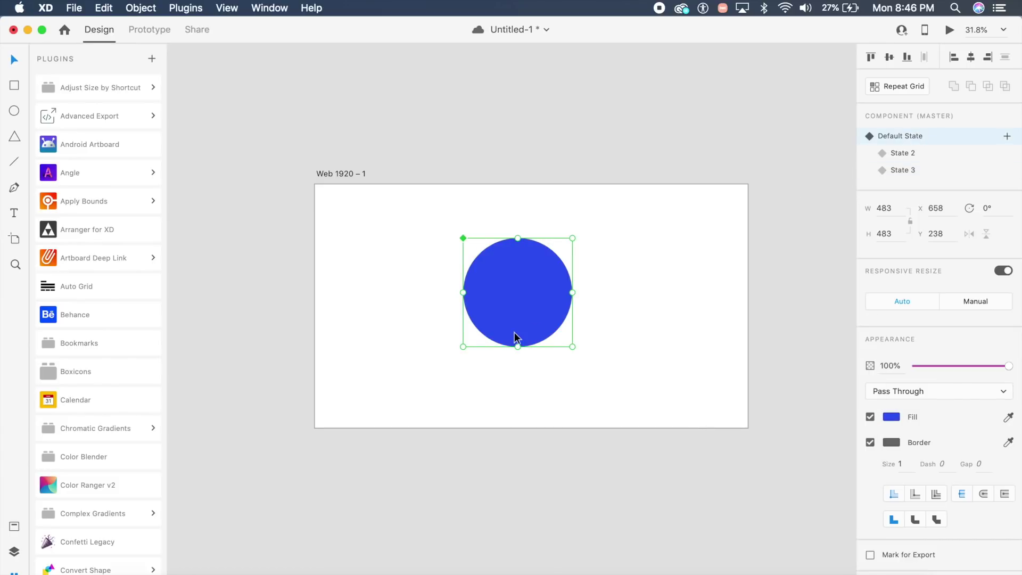
left_click(929, 152)
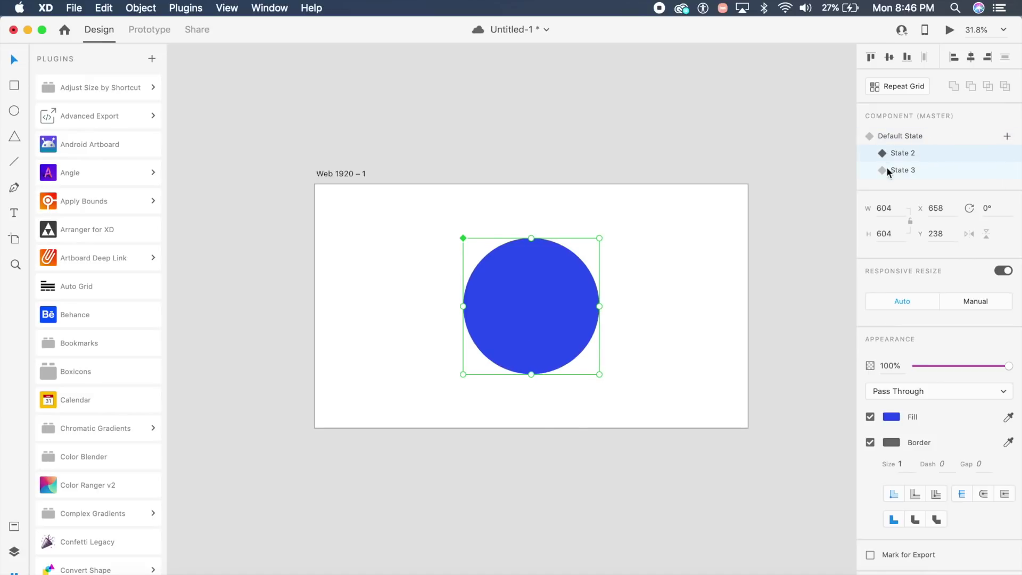
left_click(903, 171)
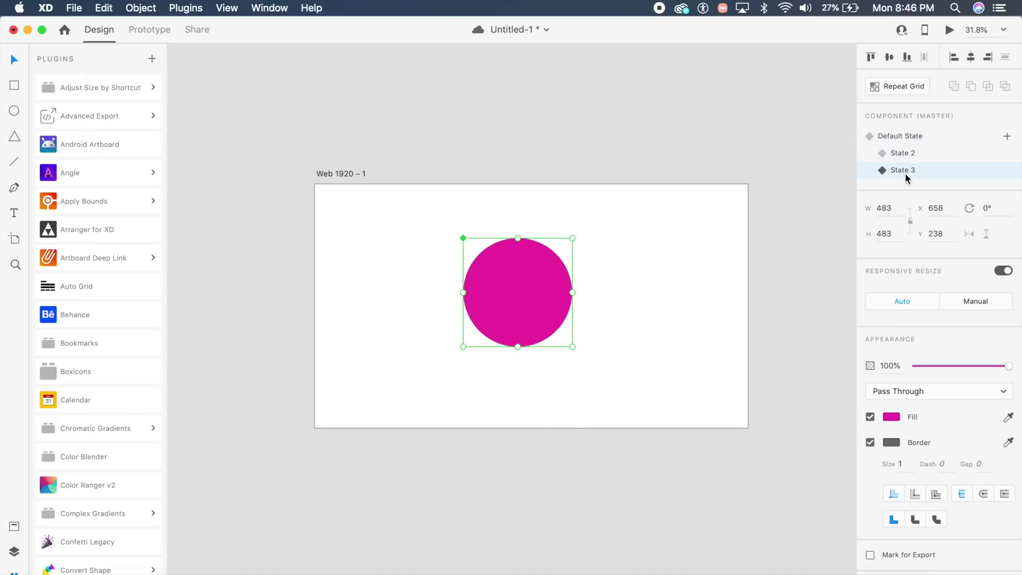
left_click(954, 136)
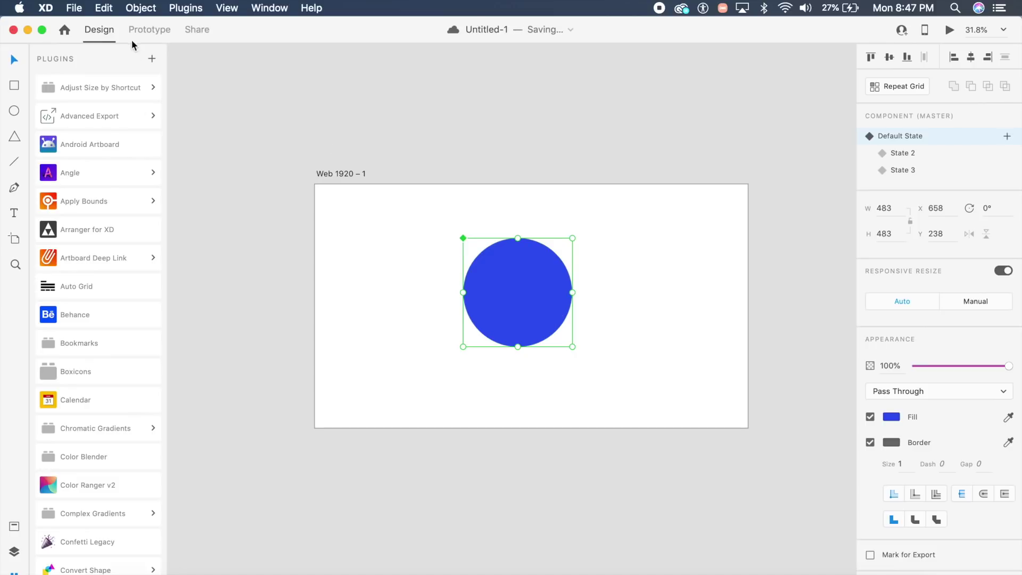
Give the circle a Hover interaction that auto-animates to State 2.
left_click(162, 30)
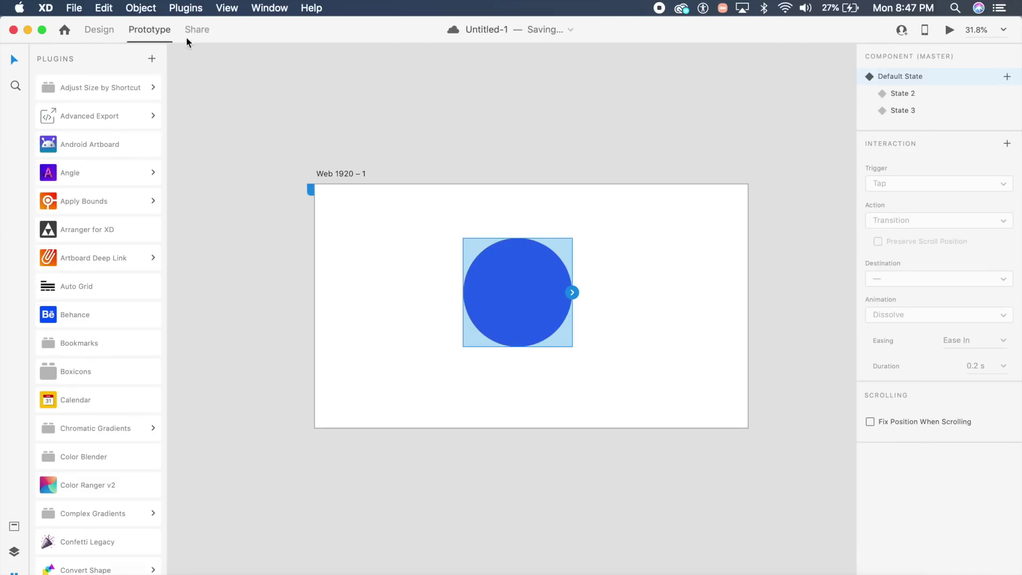
left_click(572, 293)
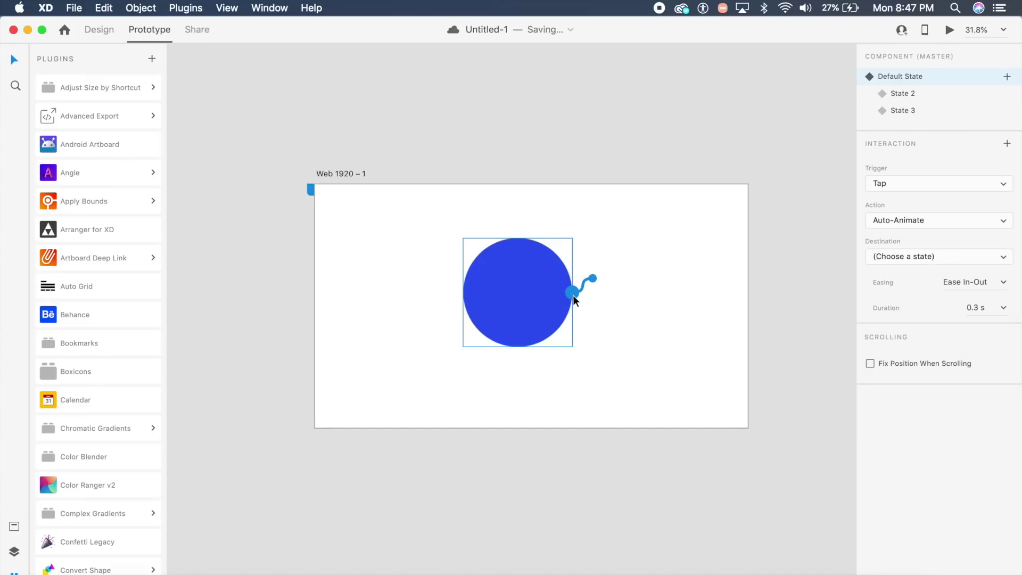
left_click(943, 185)
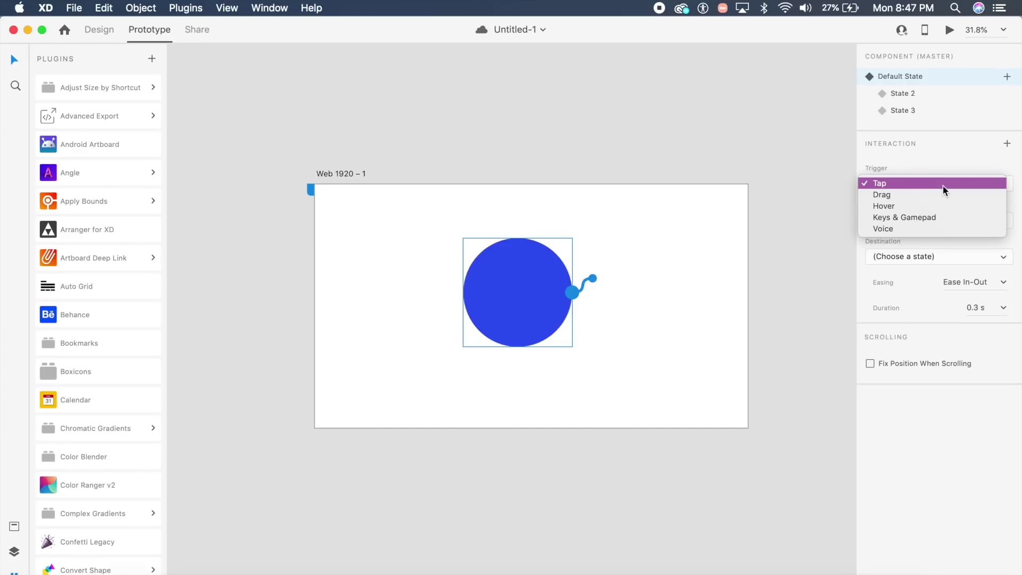
left_click(925, 207)
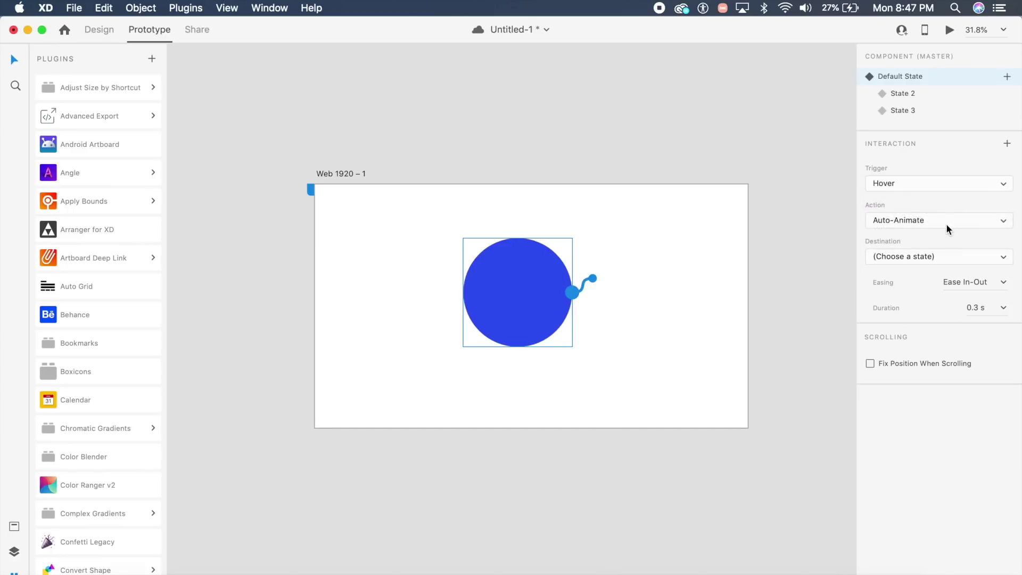
left_click(967, 256)
left_click(938, 275)
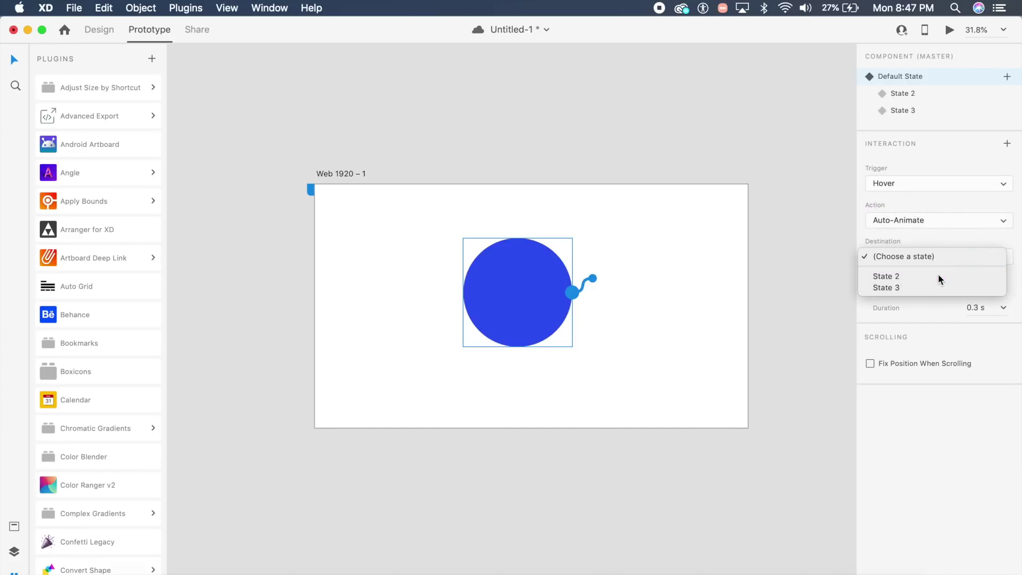
Preview State 2 and Default State, then select the whole artboard.
left_click(930, 91)
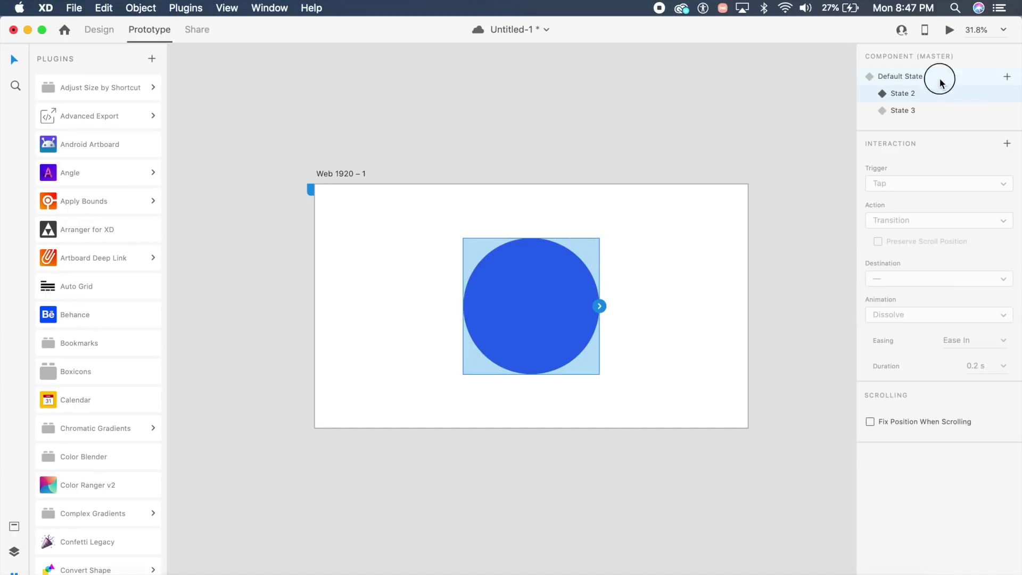
left_click(935, 77)
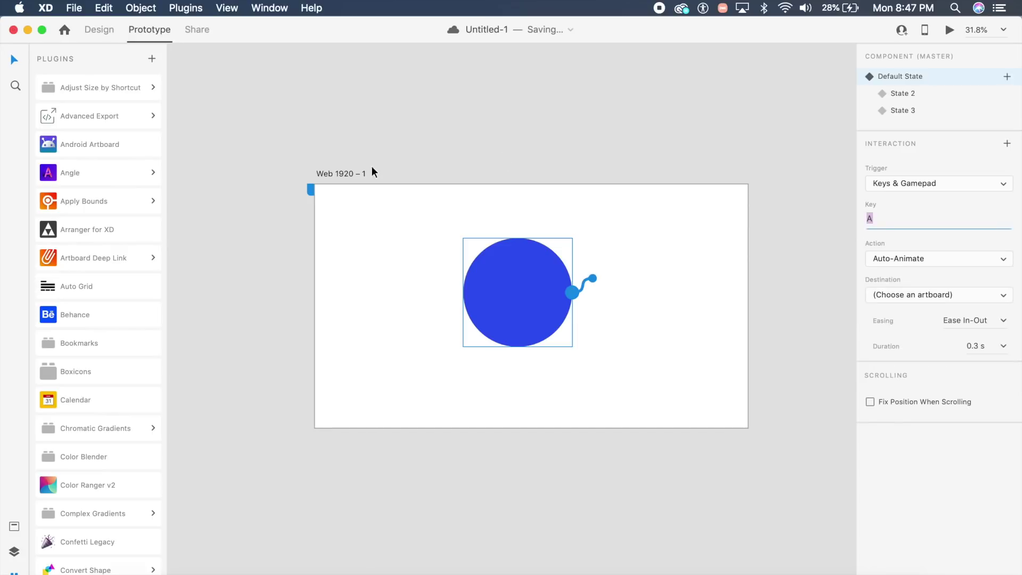
left_click(351, 174)
Duplicate the artboard as Web 1920 – 2 and set its circle to pink State 3.
key("super+d")
left_click(486, 323)
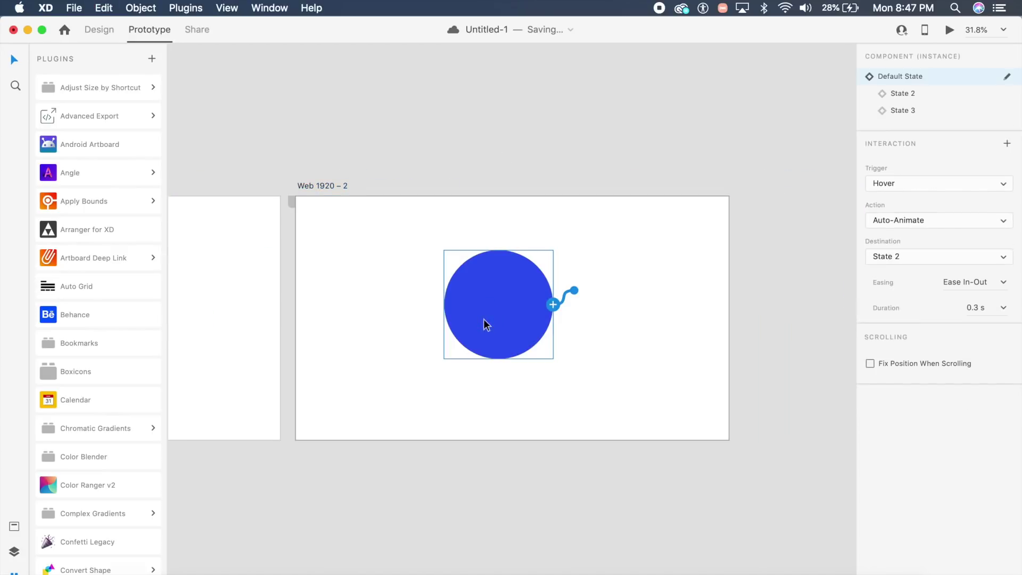
left_click(96, 30)
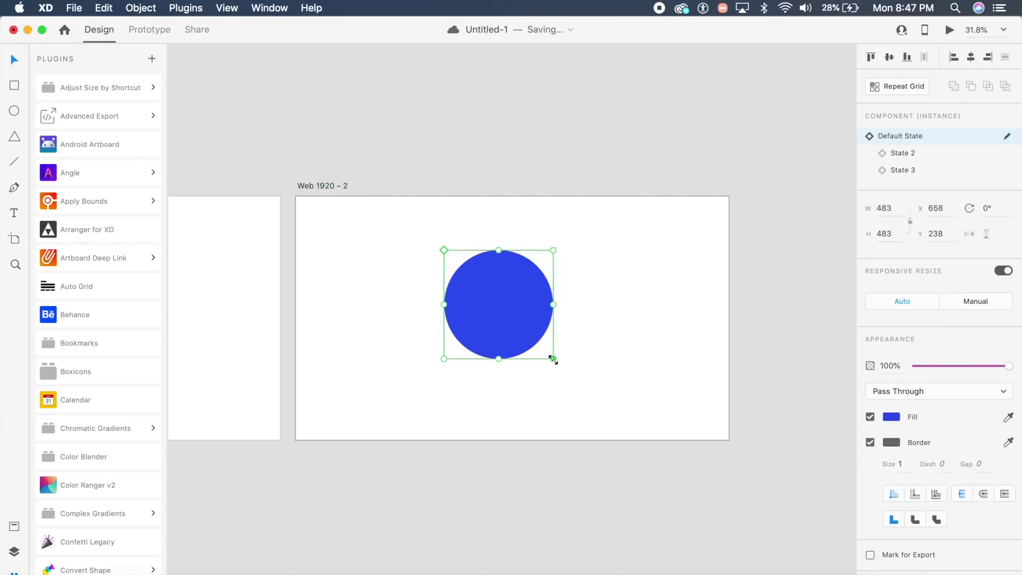
left_click(949, 170)
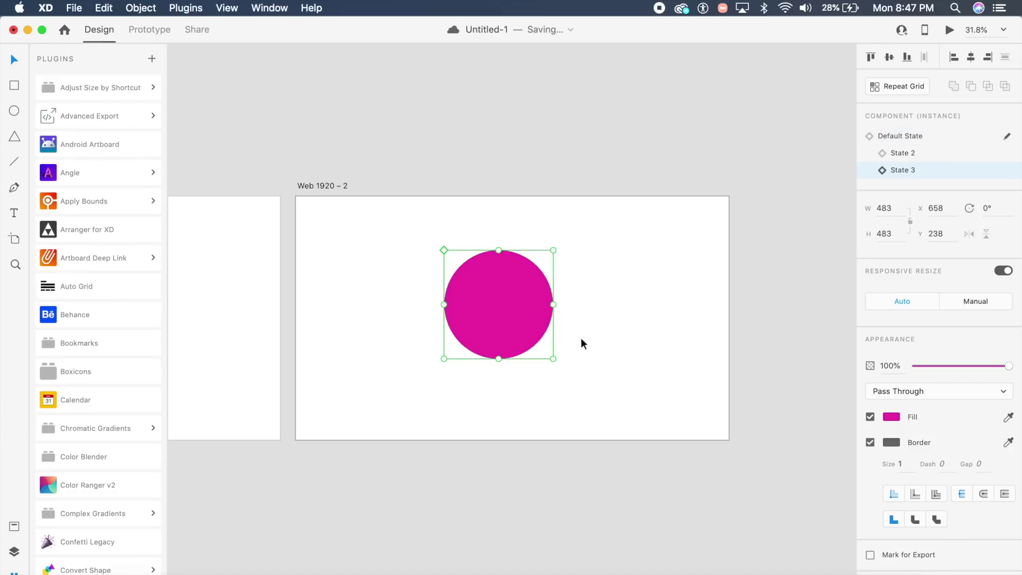
scroll(581, 341, "left", 5)
left_click(358, 296)
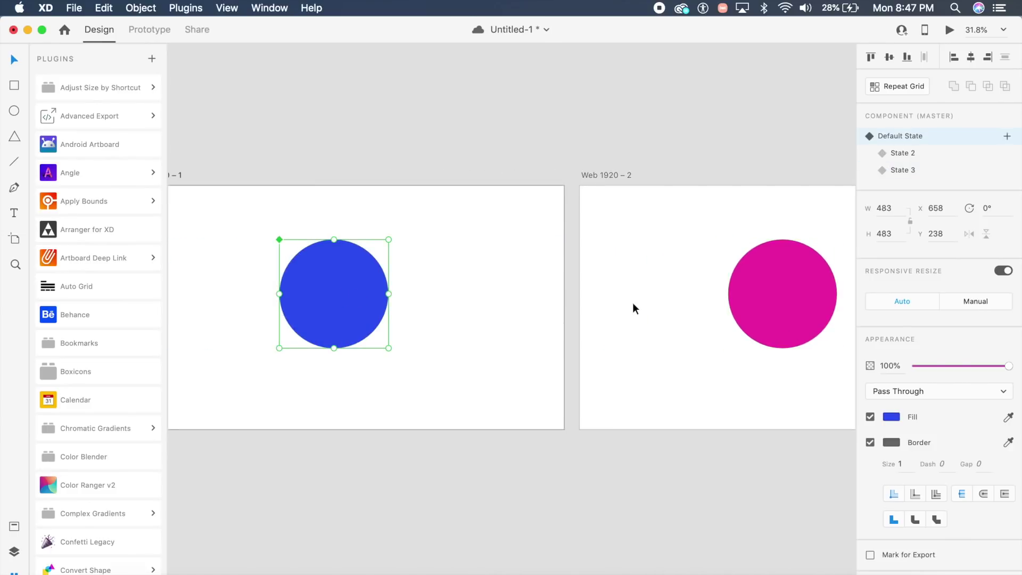
left_click(161, 26)
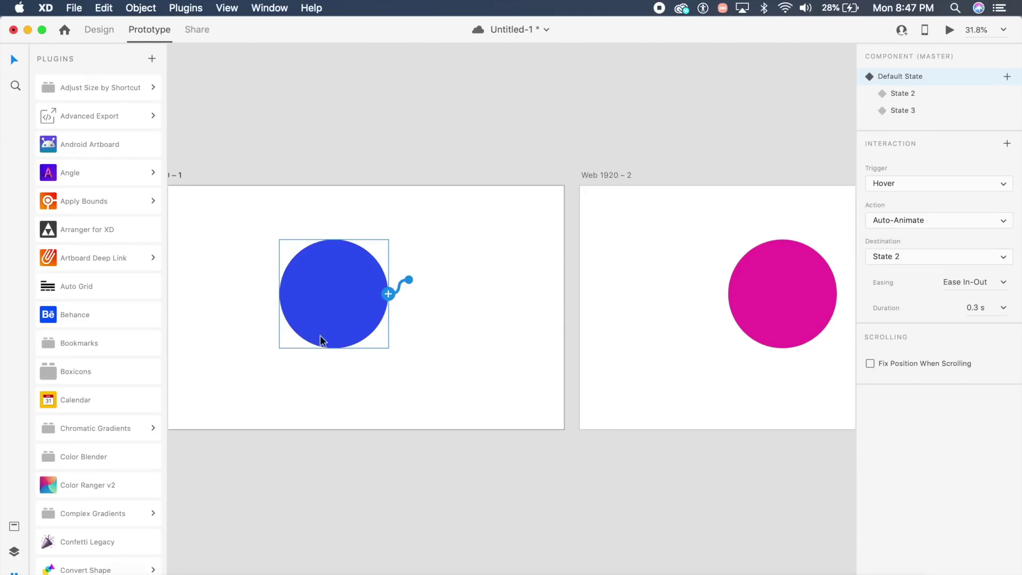
Add a Keys & Gamepad interaction: key A auto-animates to Web 1920 – 2.
left_click(389, 294)
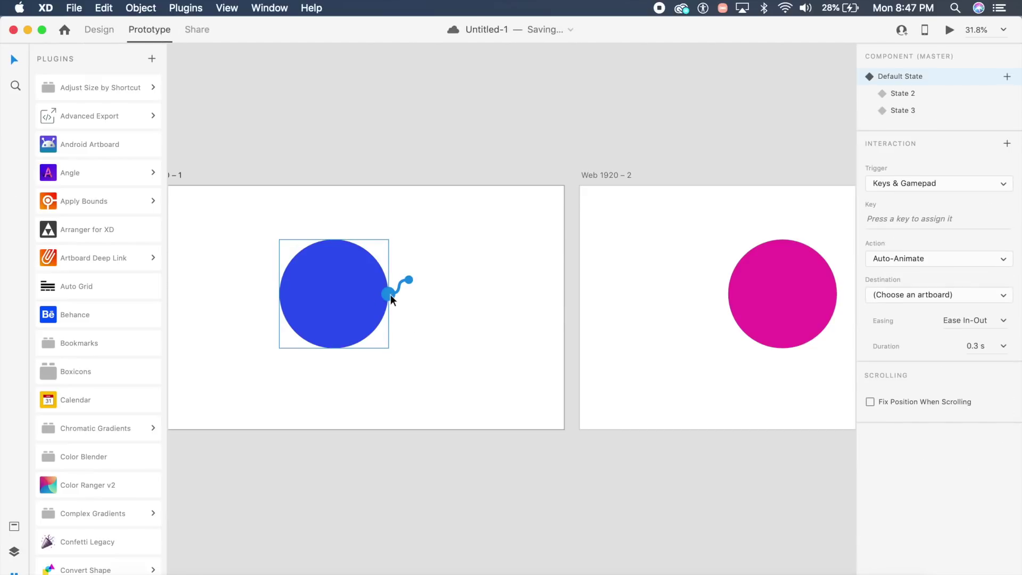
left_click(923, 218)
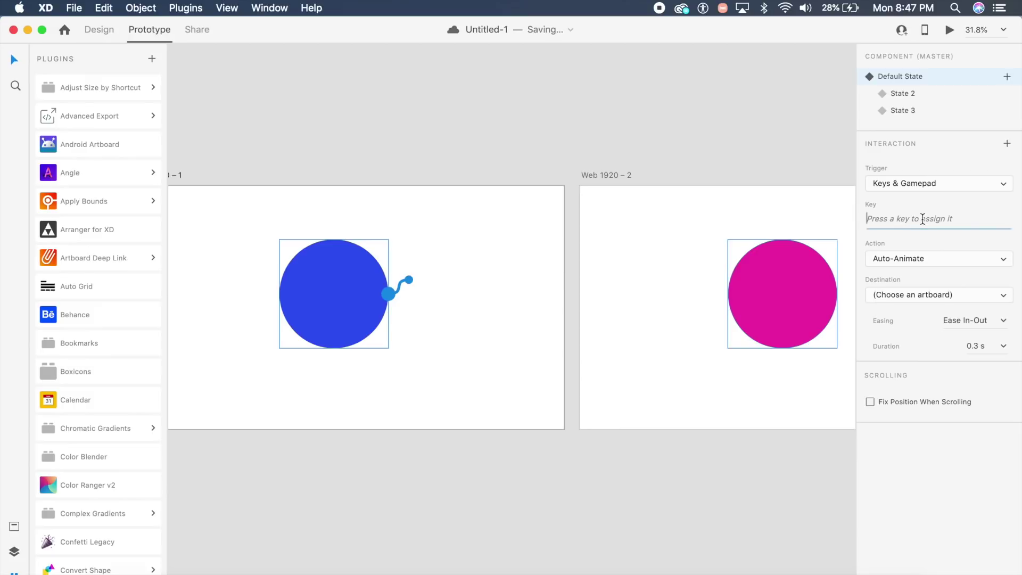
key("a")
left_click(987, 294)
left_click(950, 315)
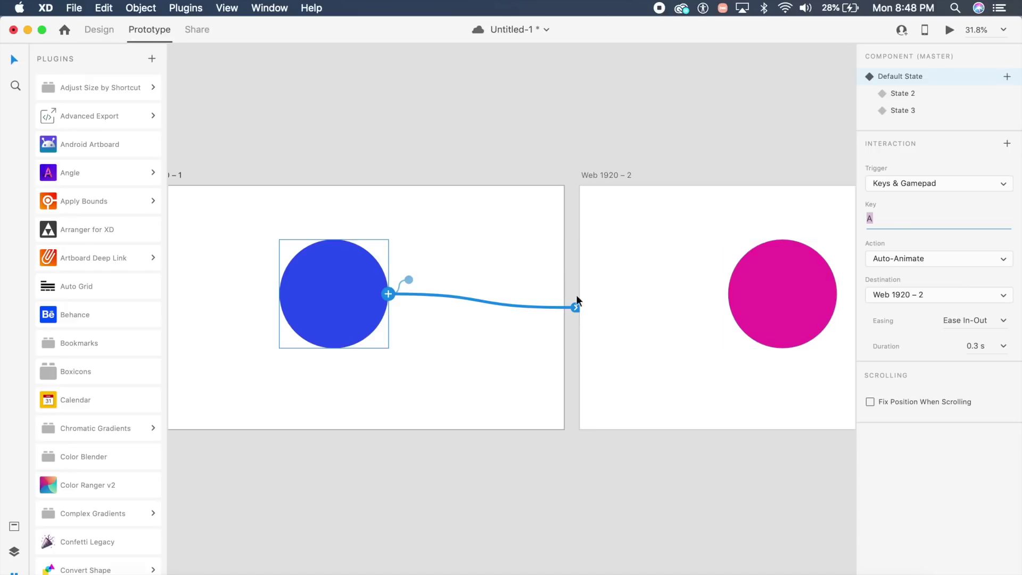
left_click(319, 315)
Return to Design mode and select the Web 1920 – 1 artboard.
scroll(308, 293, "left", 2)
scroll(308, 292, "down", 1)
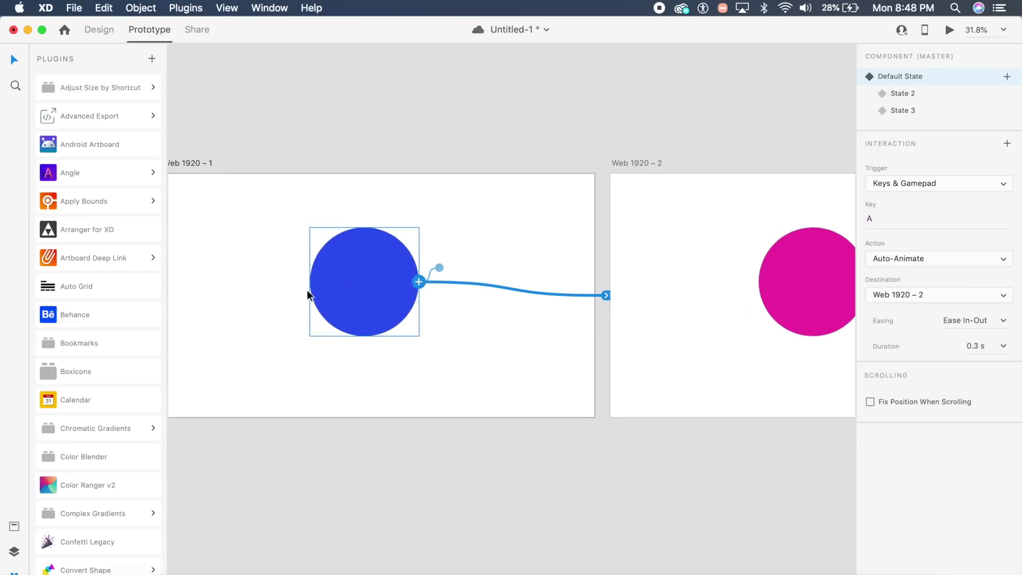
left_click(105, 33)
scroll(394, 234, "left", 2)
scroll(394, 234, "up", 1)
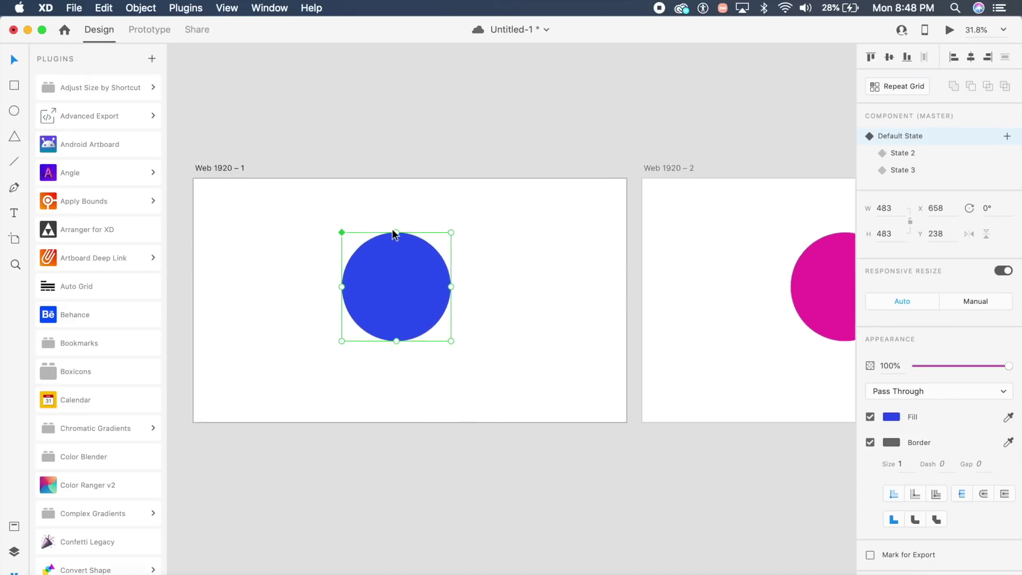
scroll(394, 235, "left", 1)
left_click(279, 168)
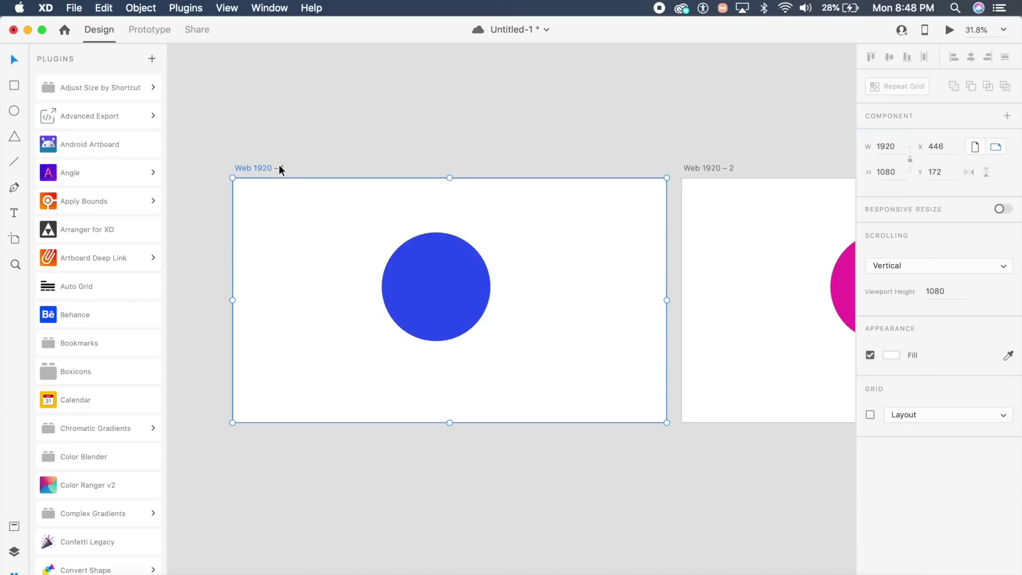
left_click(950, 32)
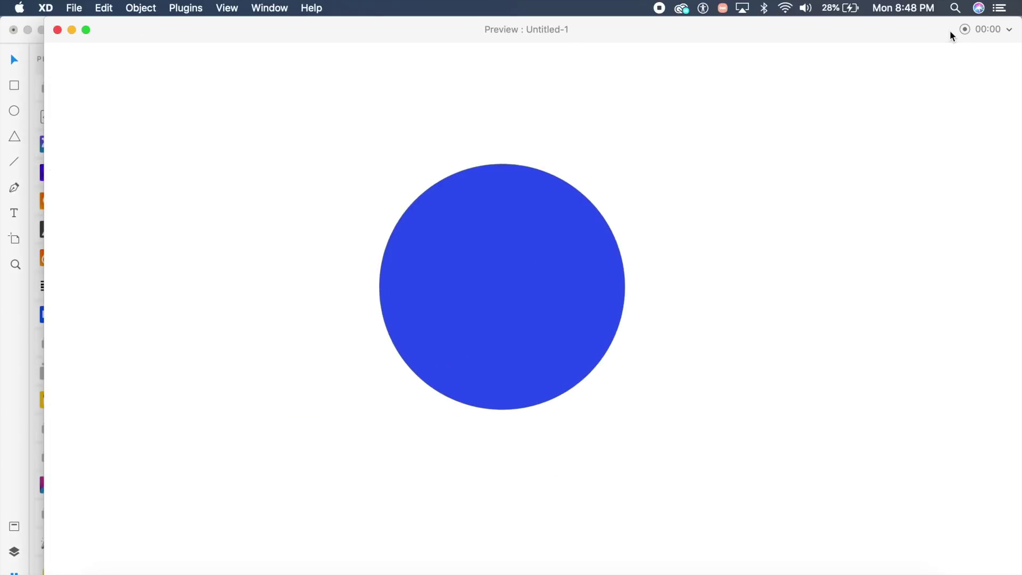
left_click(602, 260)
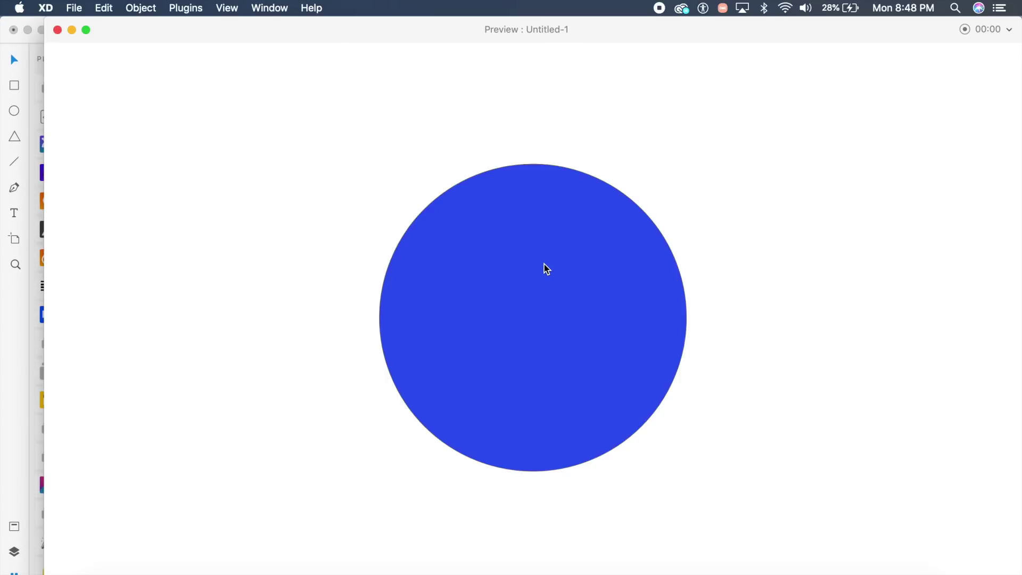
left_click(549, 268)
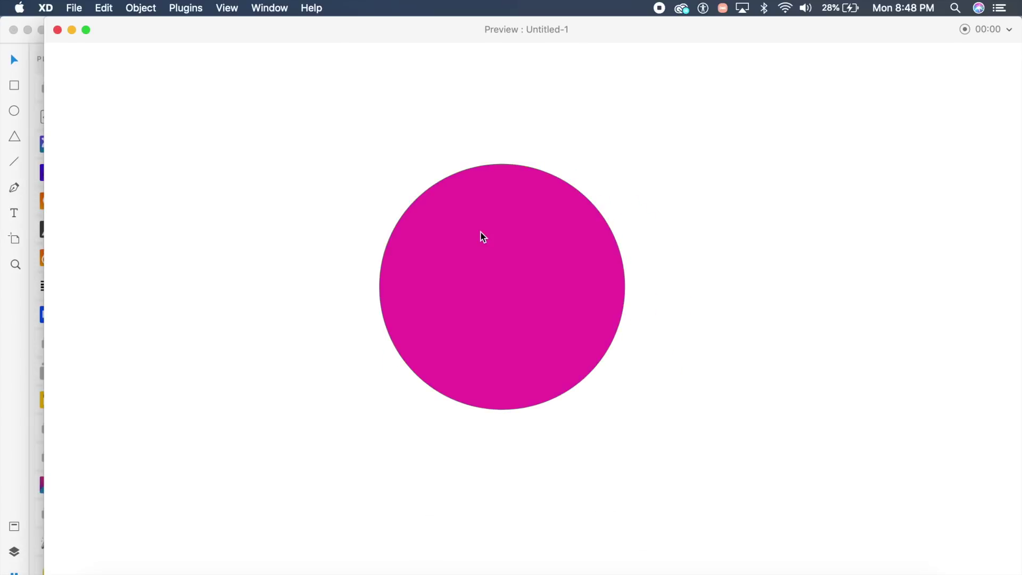
left_click(57, 30)
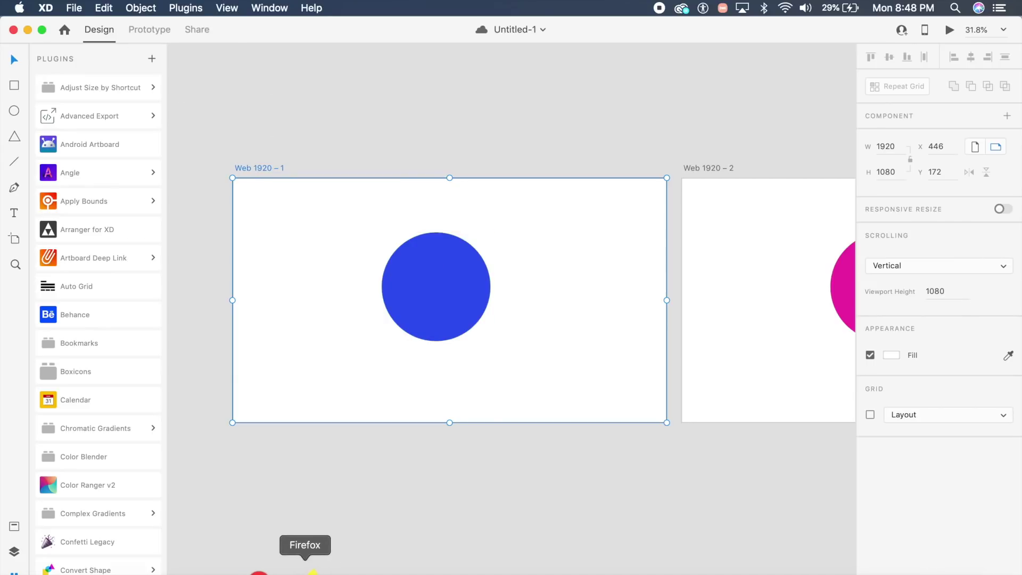
left_click(304, 563)
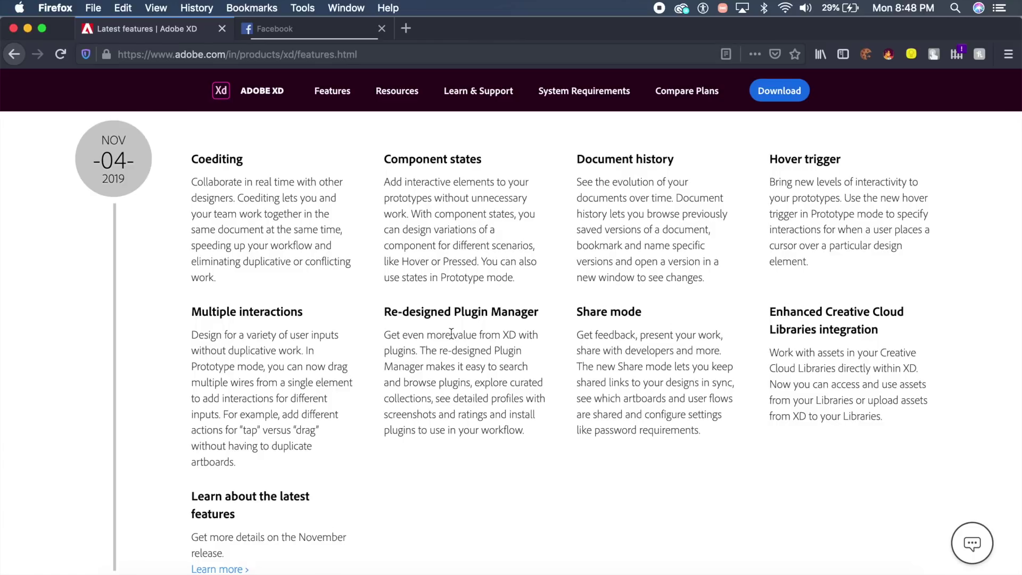
Scroll down the Adobe XD features page toward the November 2019 entry.
scroll(451, 333, "down", 2)
scroll(311, 282, "down", 3)
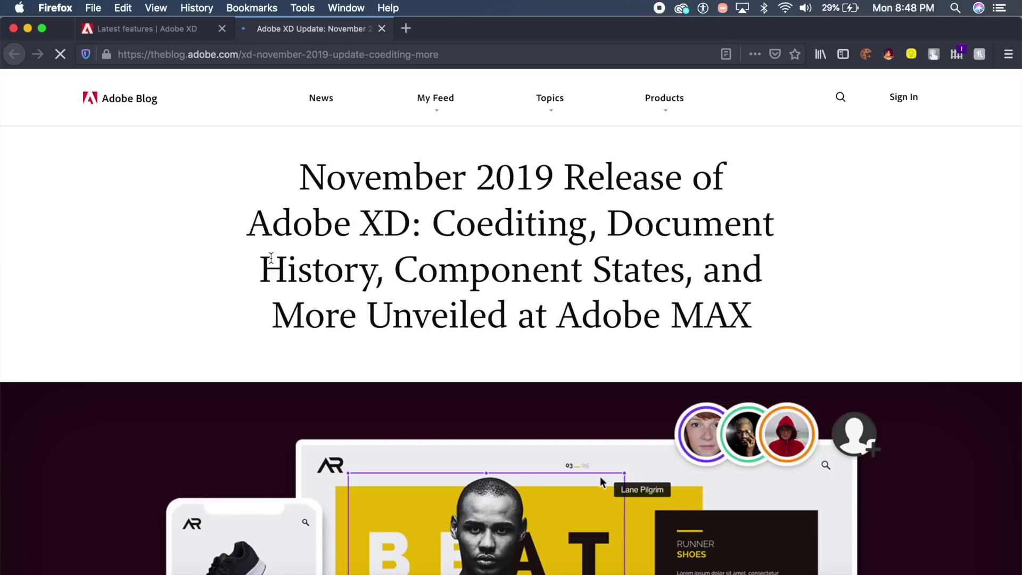
Scroll the November 2019 XD release article to the collaboration and Coediting (Beta) sections.
scroll(271, 258, "down", 5)
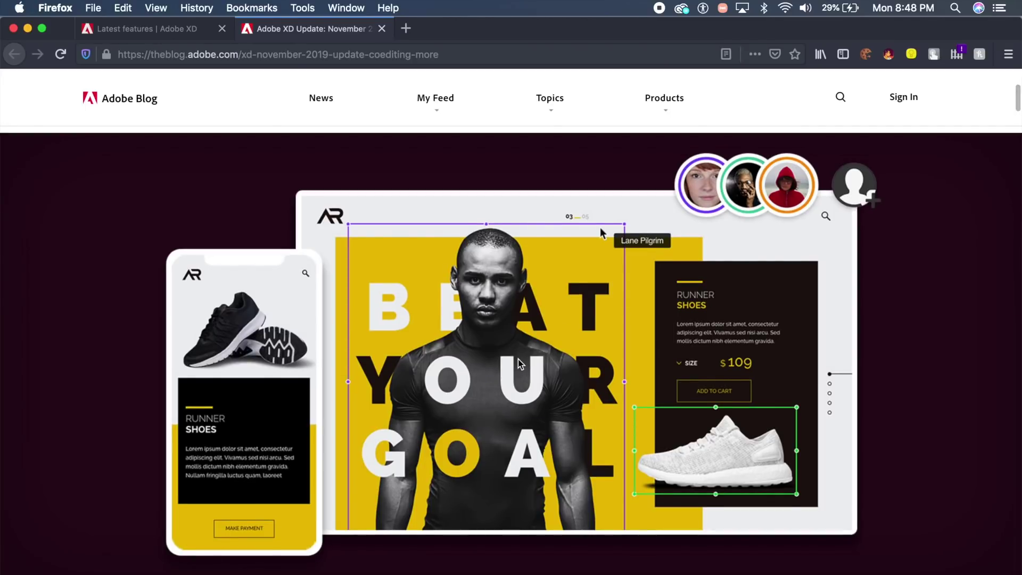
scroll(518, 359, "down", 1)
scroll(519, 359, "down", 10)
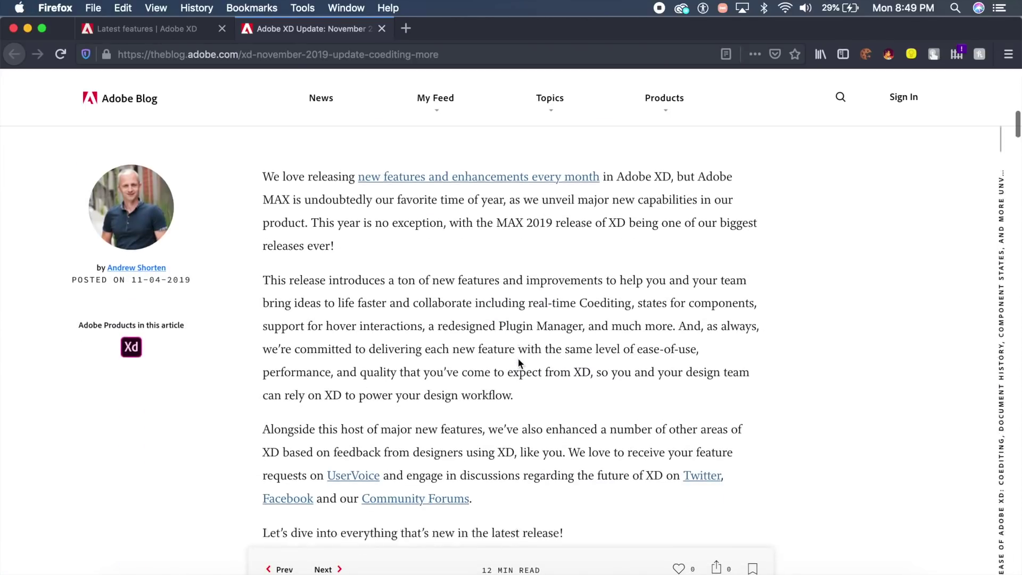
scroll(519, 358, "down", 3)
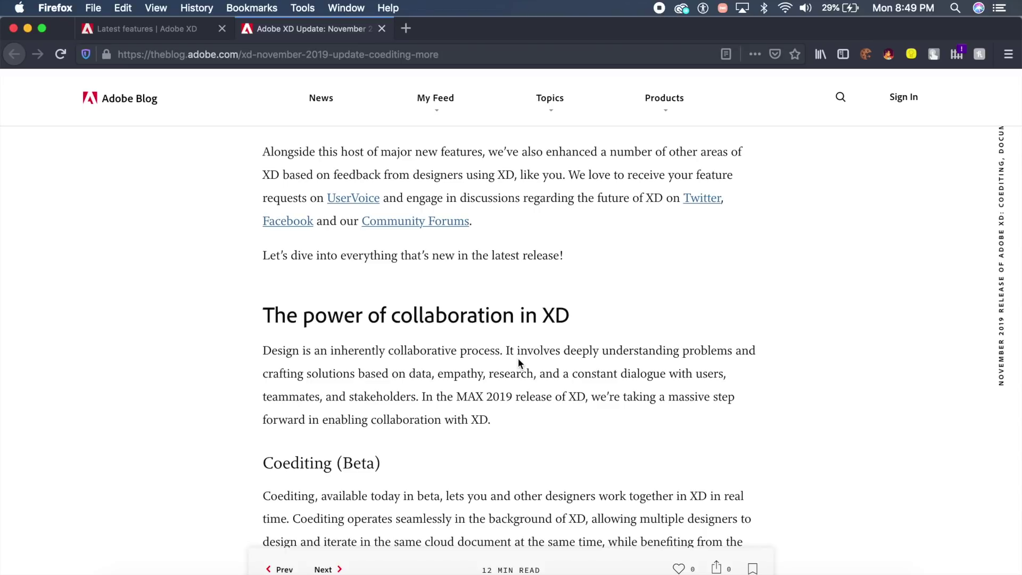